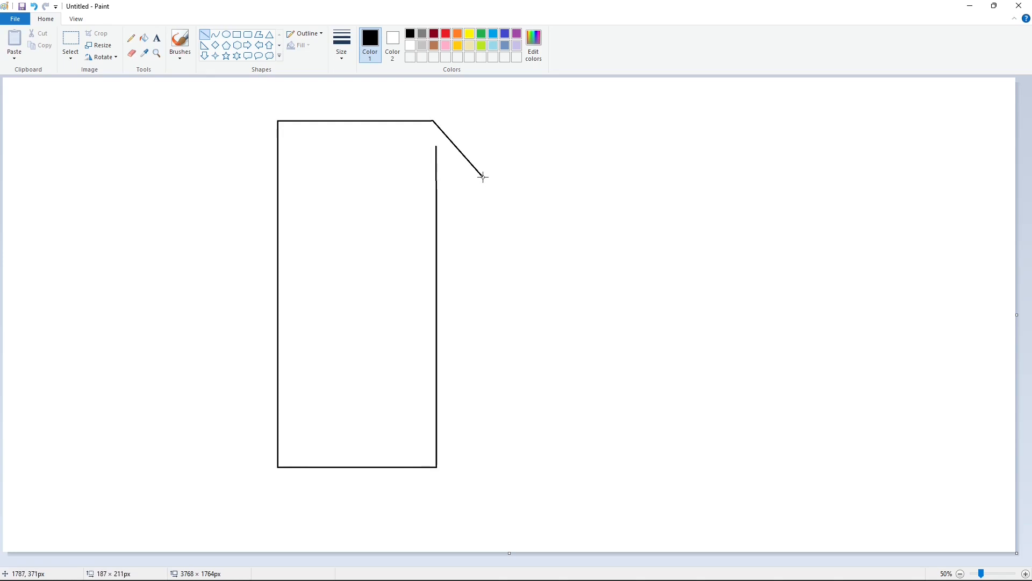
# - Draw a diagonal line of about 173 × 179 px sloping down and outward from the middle of the left leg's inner edge
pyautogui.moveTo(437, 315); pyautogui.dragTo(484, 363)
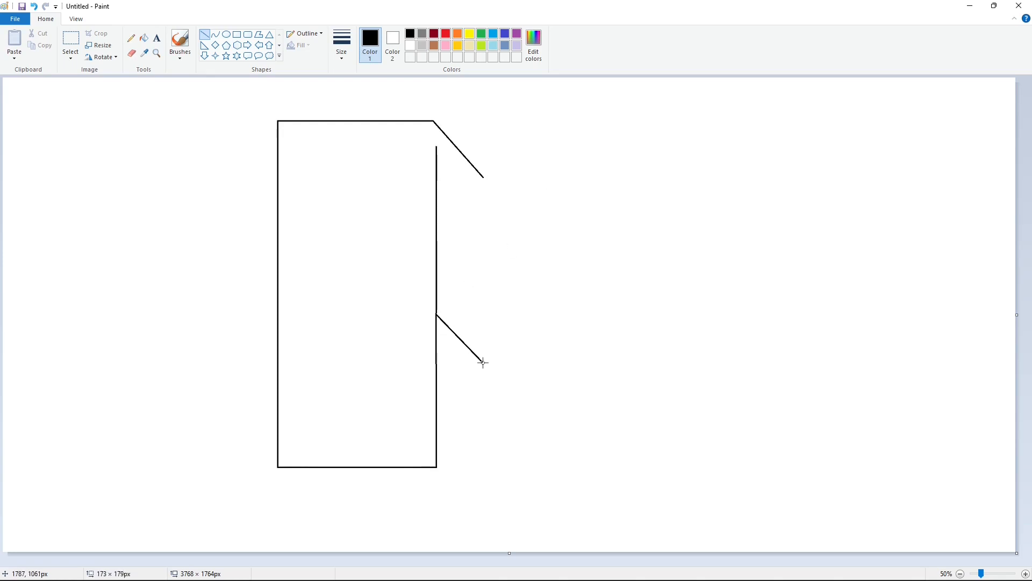
# - Try to paste a horizontally flipped copy of the half letter beside the original, and undo the placement
pyautogui.click(70, 38)
pyautogui.moveTo(227, 90); pyautogui.dragTo(590, 505)
pyautogui.click(755, 457)
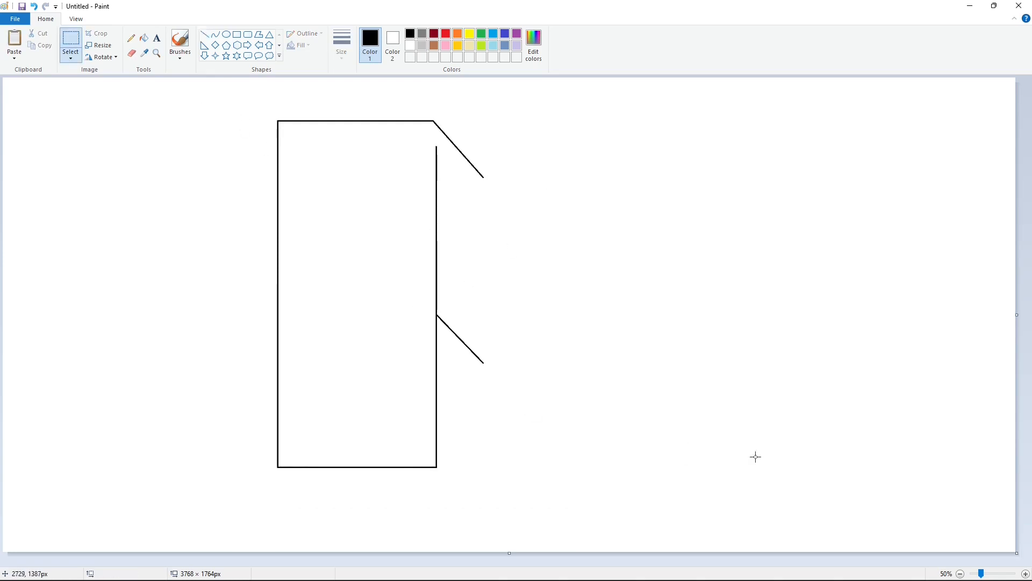
pyautogui.click(1026, 573)
pyautogui.hscroll(5, 735, 498)
pyautogui.scroll(2, 735, 498)
pyautogui.hotkey('ctrl', 'v')
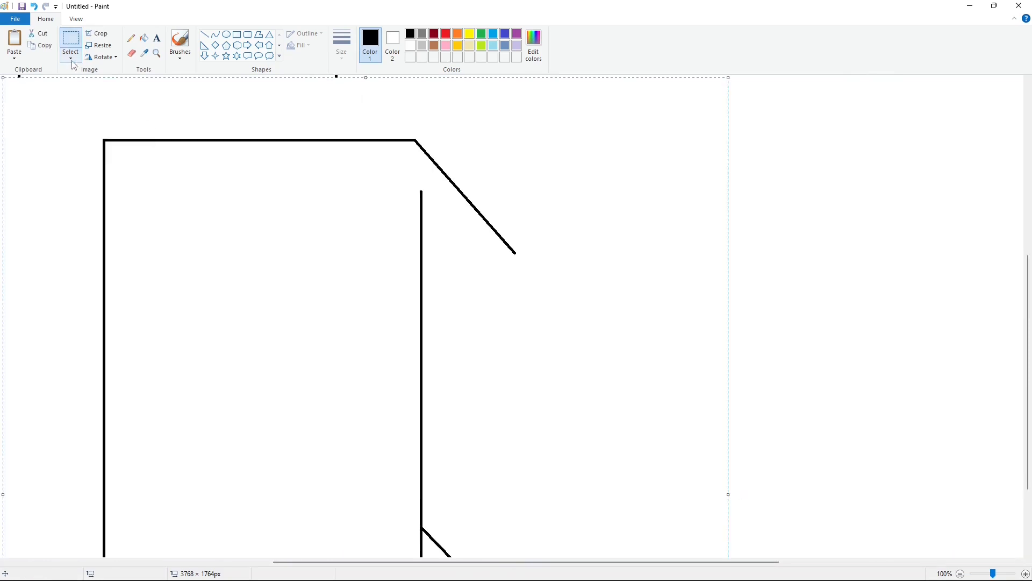
pyautogui.click(102, 57)
pyautogui.click(116, 115)
pyautogui.moveTo(226, 532)
pyautogui.mouseDown()
pyautogui.moveTo(450, 233)
pyautogui.moveTo(456, 301)
pyautogui.moveTo(463, 290)
pyautogui.moveTo(450, 580)
pyautogui.mouseUp()
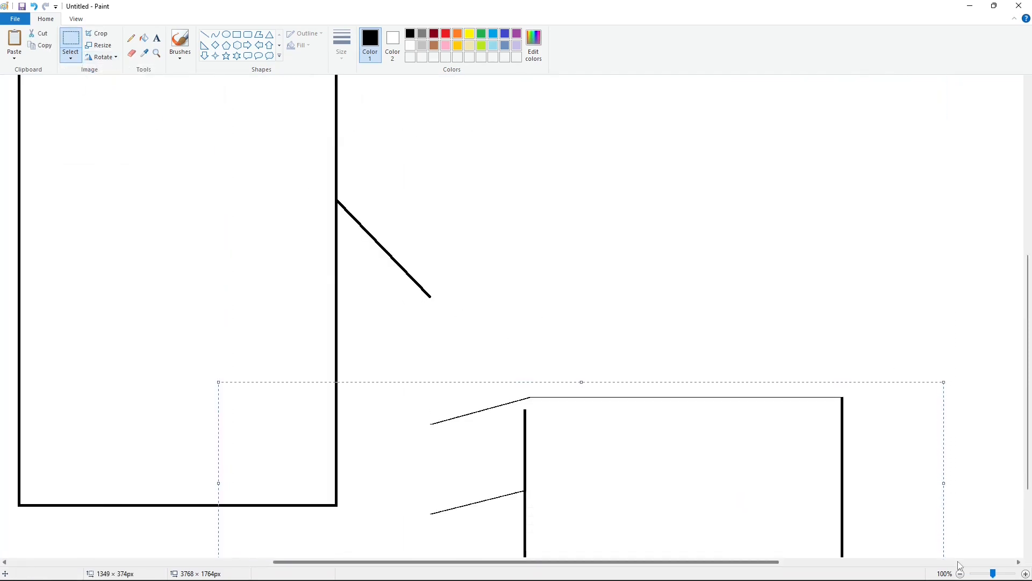
pyautogui.hotkey('ctrl', 'z')
# - Try to complete the M with a horizontally flipped copy of its left half joined at the diagonals, and undo it
pyautogui.hotkey('ctrl', 'v')
pyautogui.click(103, 57)
pyautogui.click(117, 116)
pyautogui.moveTo(282, 460); pyautogui.dragTo(466, 295)
pyautogui.click(959, 475)
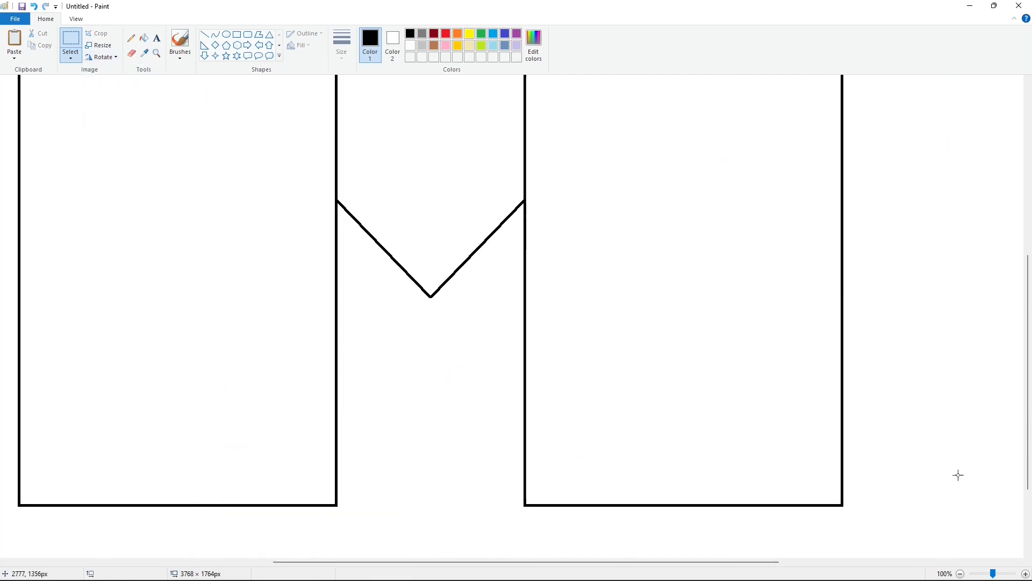
pyautogui.scroll(-1, 959, 474)
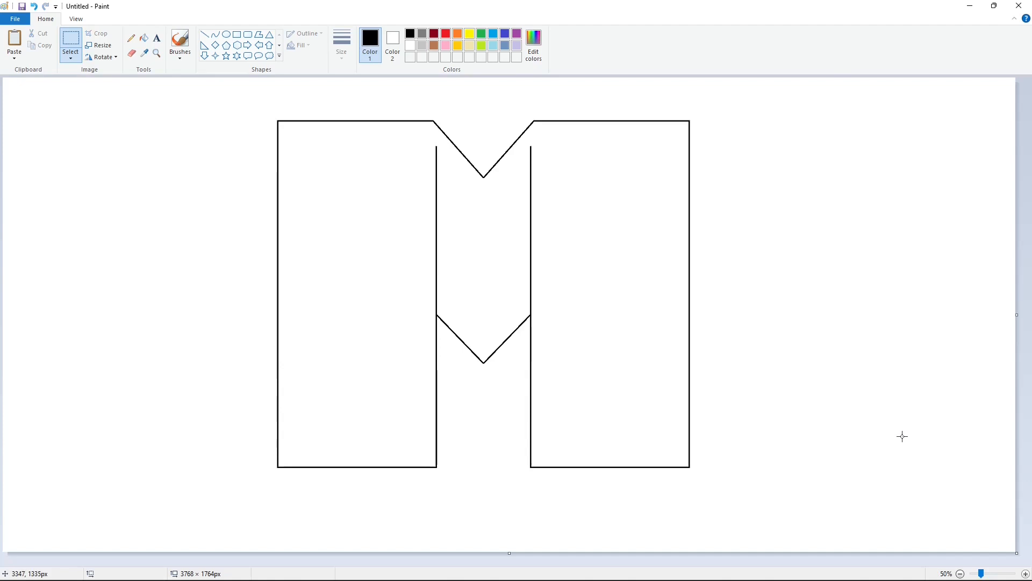
pyautogui.hotkey('ctrl', 'z')
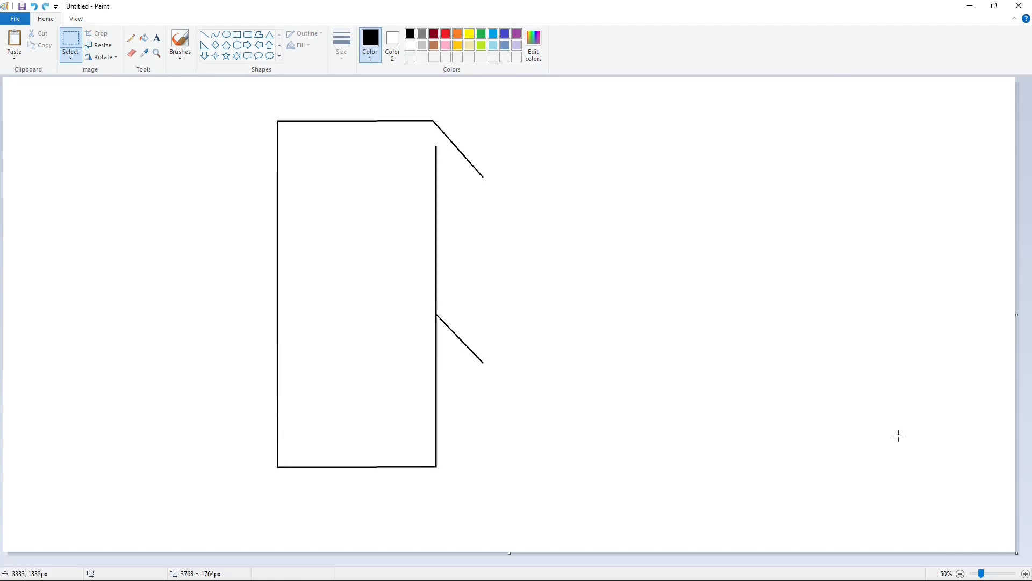
# - Draw a tall rectangle as the M's right leg and connect it to the left half's two diagonals with straight lines
pyautogui.click(236, 34)
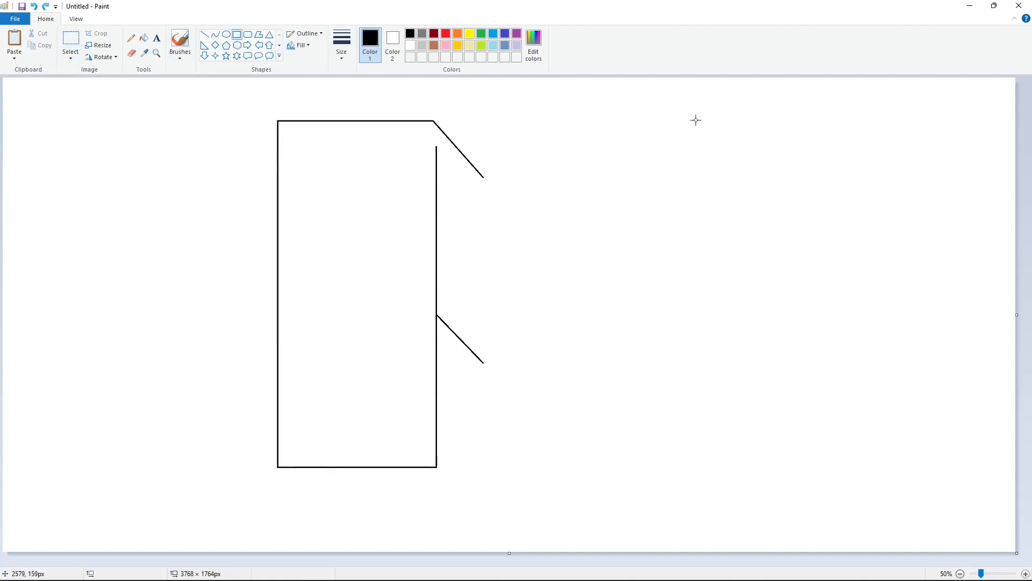
pyautogui.moveTo(698, 120); pyautogui.dragTo(539, 467)
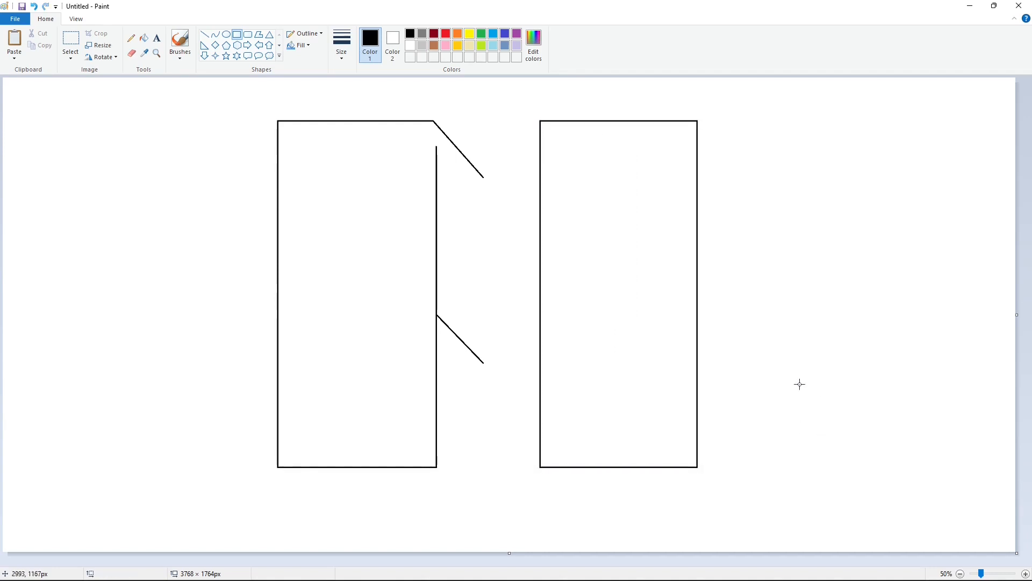
pyautogui.click(204, 34)
pyautogui.hotkey('ctrl', 'pageup')
pyautogui.hscroll(10, 445, 546)
pyautogui.moveTo(523, 165); pyautogui.dragTo(410, 277)
pyautogui.scroll(-3, 442, 305)
pyautogui.scroll(3, 760, 360)
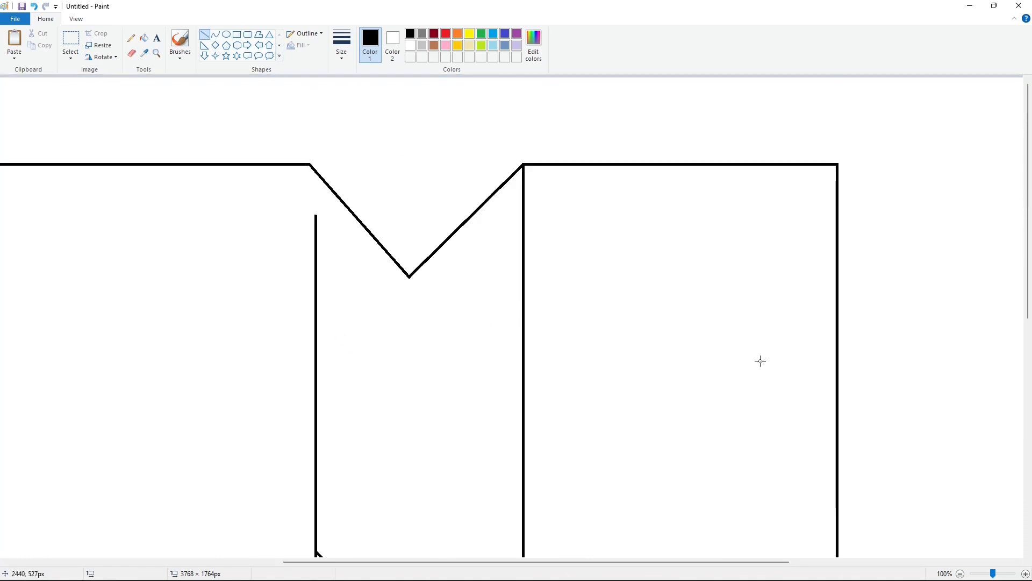
pyautogui.scroll(-2, 963, 518)
pyautogui.hotkey('ctrl', 'pagedown')
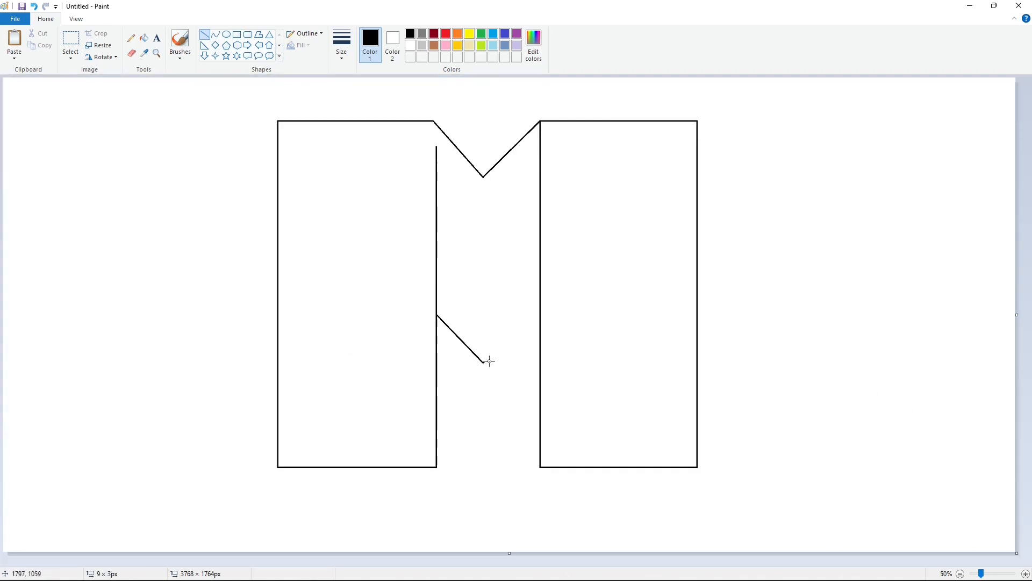
pyautogui.moveTo(483, 362); pyautogui.dragTo(540, 316)
pyautogui.click(772, 359)
# - Fill both enclosed areas of the M with black
pyautogui.click(143, 38)
pyautogui.click(409, 172)
pyautogui.click(596, 235)
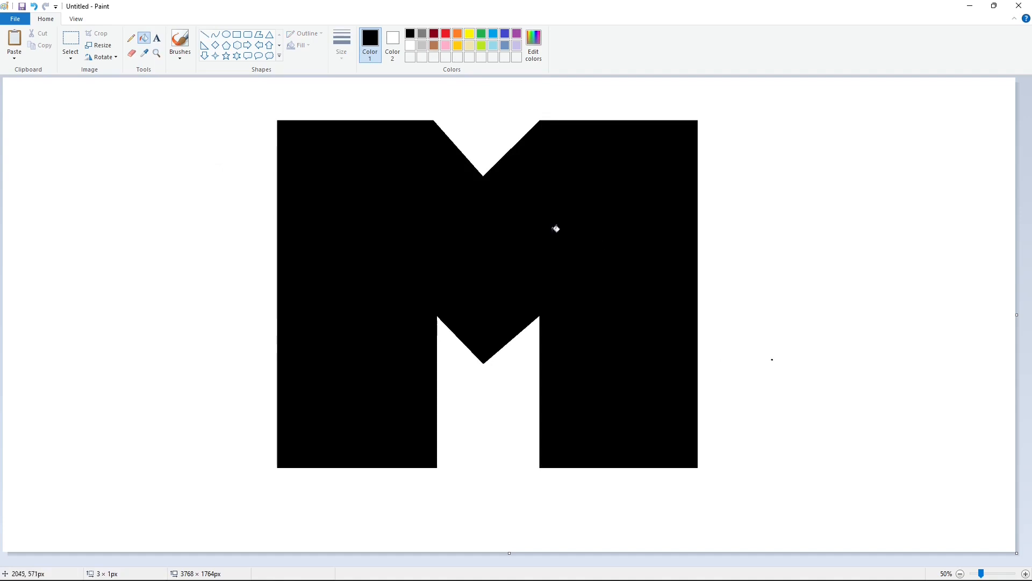
# - Outline a small tapered shadow piece with straight lines inside the M's upper notch and fill it black
pyautogui.click(204, 34)
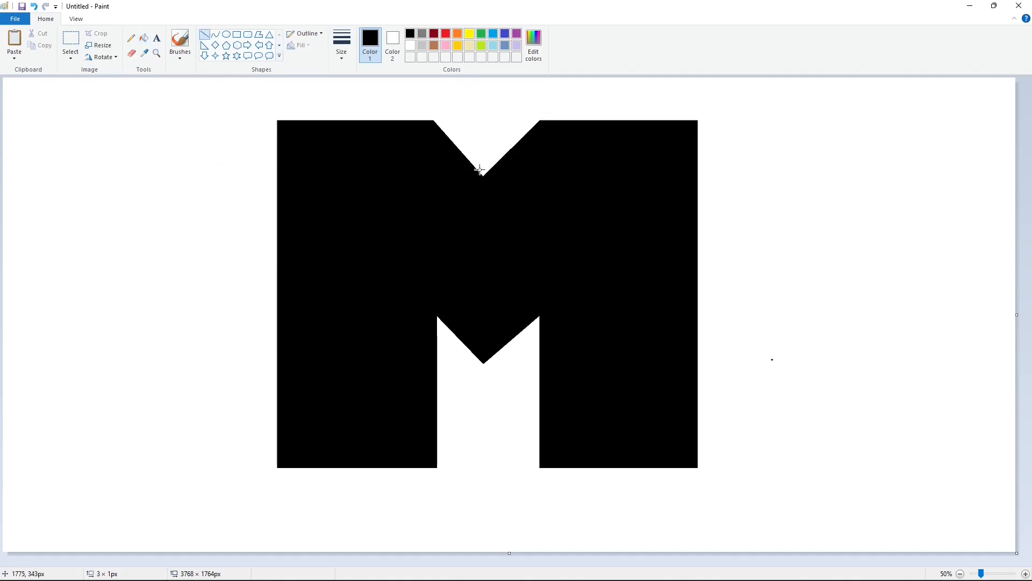
pyautogui.moveTo(483, 167); pyautogui.dragTo(446, 125)
pyautogui.moveTo(484, 166); pyautogui.dragTo(498, 153)
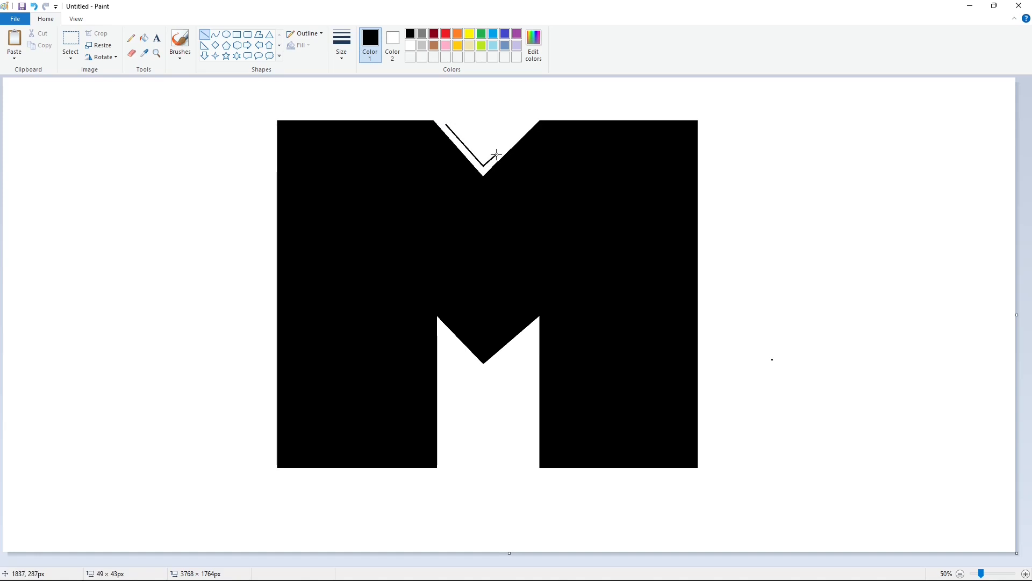
pyautogui.click(540, 152)
pyautogui.click(1025, 573)
pyautogui.moveTo(611, 211); pyautogui.dragTo(527, 171)
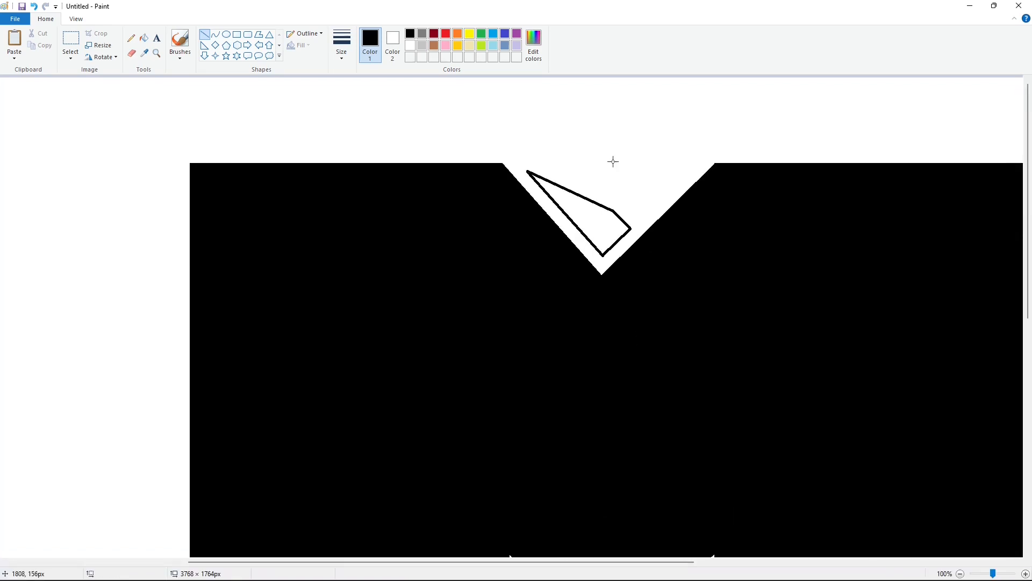
pyautogui.click(143, 38)
pyautogui.click(594, 230)
pyautogui.click(960, 574)
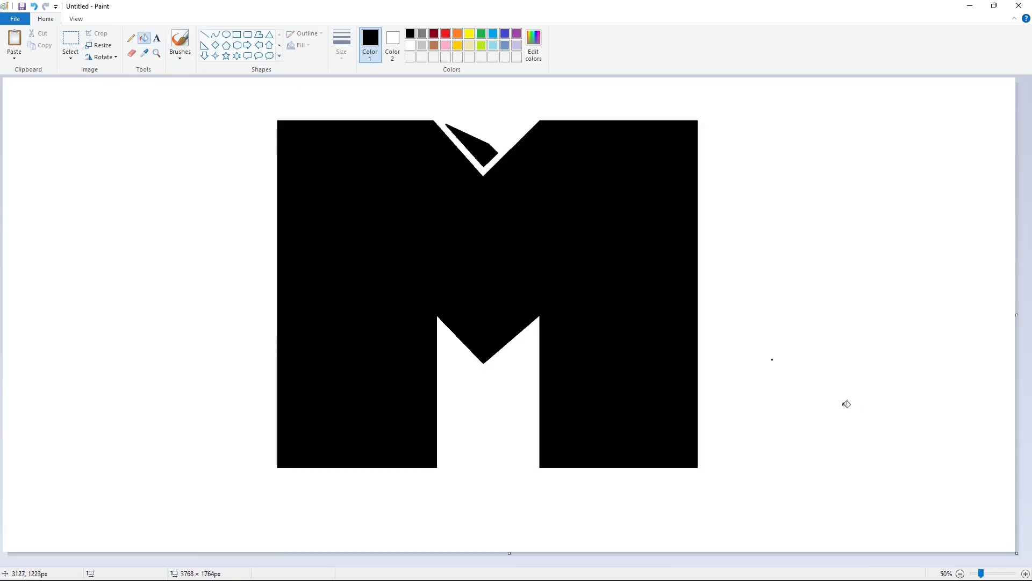
# - Outline a tall shadow piece with slanted ends along the left leg's inner edge and fill it black
pyautogui.click(204, 33)
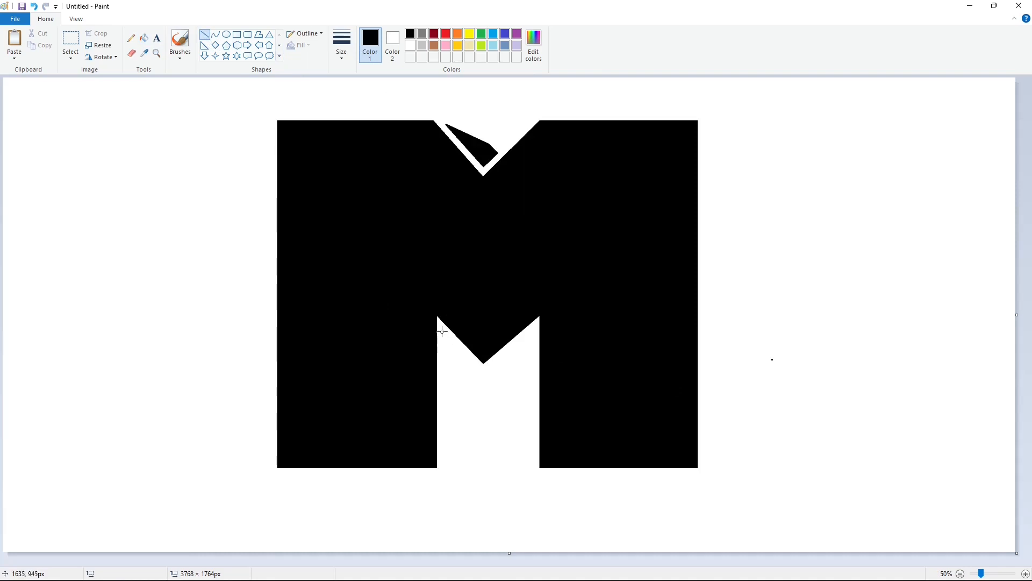
pyautogui.moveTo(442, 331); pyautogui.dragTo(442, 468)
pyautogui.moveTo(442, 331); pyautogui.dragTo(481, 372)
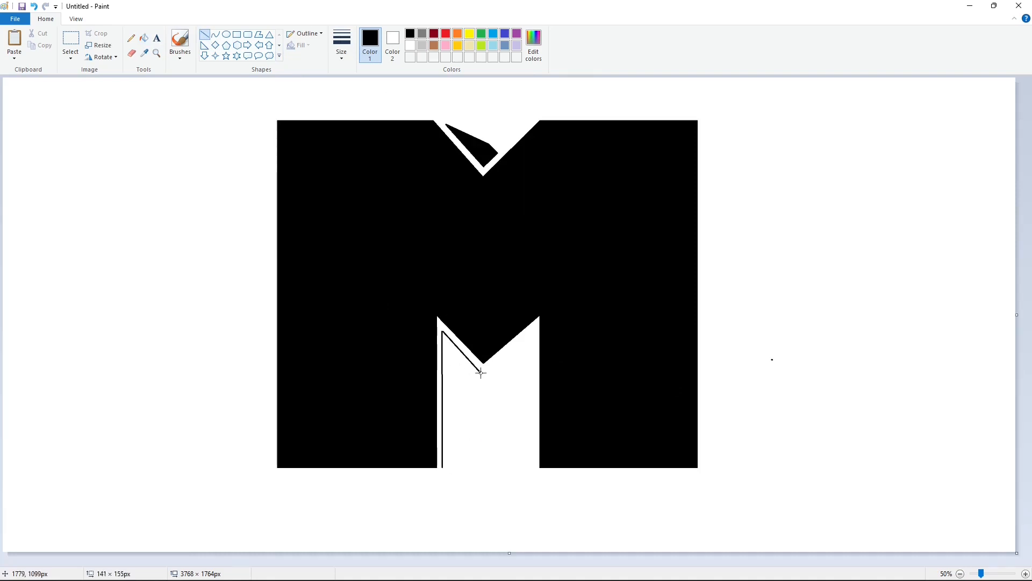
pyautogui.moveTo(442, 468); pyautogui.dragTo(480, 437)
pyautogui.moveTo(468, 352); pyautogui.dragTo(468, 461)
pyautogui.click(144, 38)
pyautogui.click(457, 357)
# - Narrow the left leg's shadow piece with a white vertical line, clear the excess strip, and refill the piece black
pyautogui.click(504, 34)
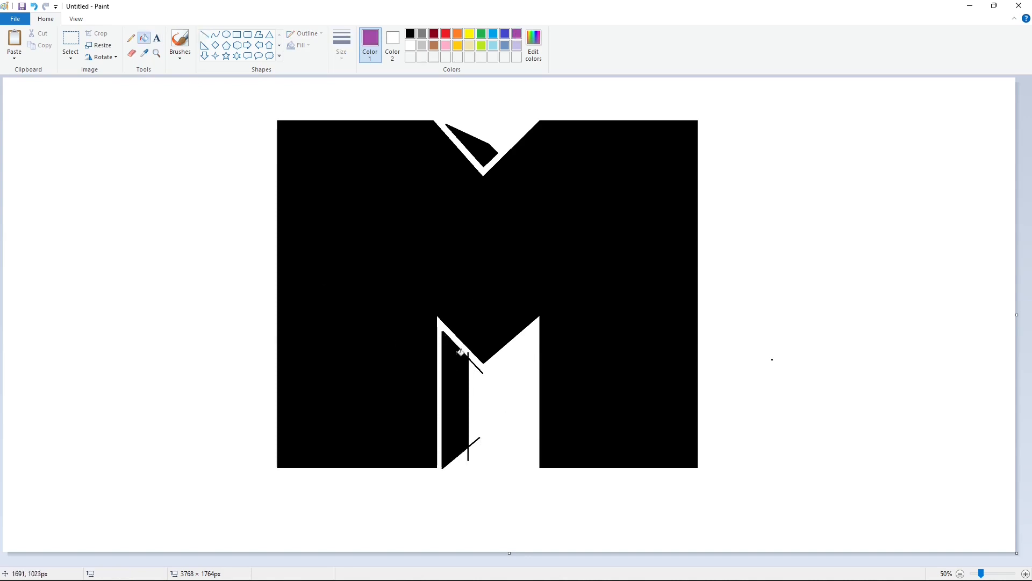
pyautogui.click(453, 371)
pyautogui.click(410, 45)
pyautogui.click(465, 358)
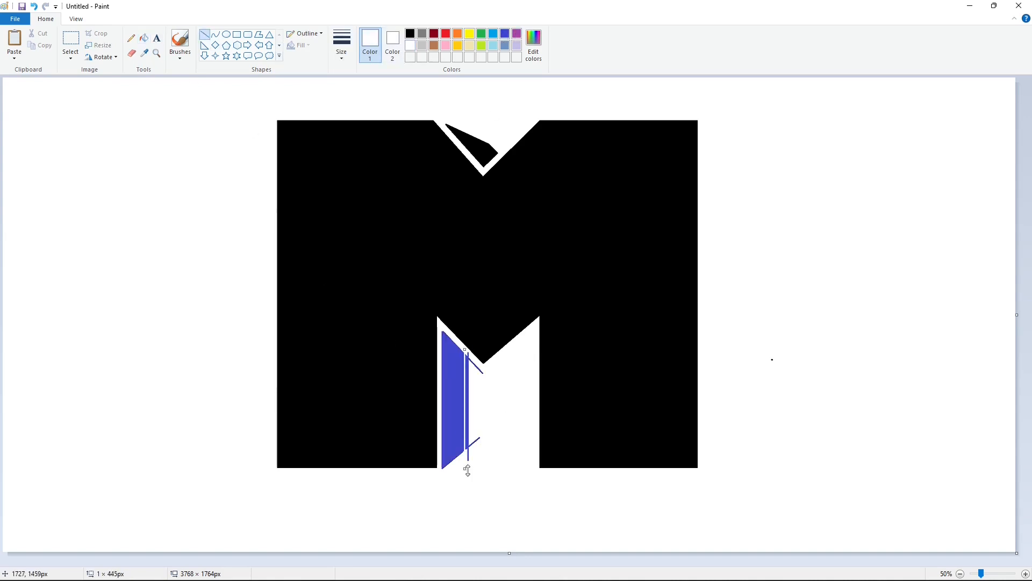
pyautogui.click(467, 359)
pyautogui.click(410, 33)
pyautogui.click(453, 377)
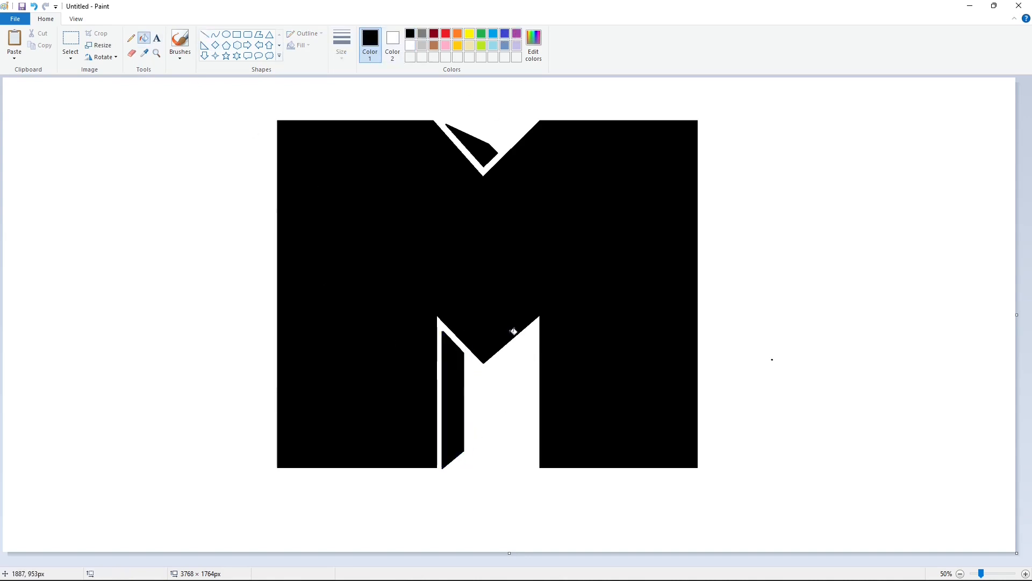
# - Outline a small tapered shadow piece below the right diagonal of the lower V and fill it black
pyautogui.click(205, 35)
pyautogui.moveTo(534, 329); pyautogui.dragTo(523, 354)
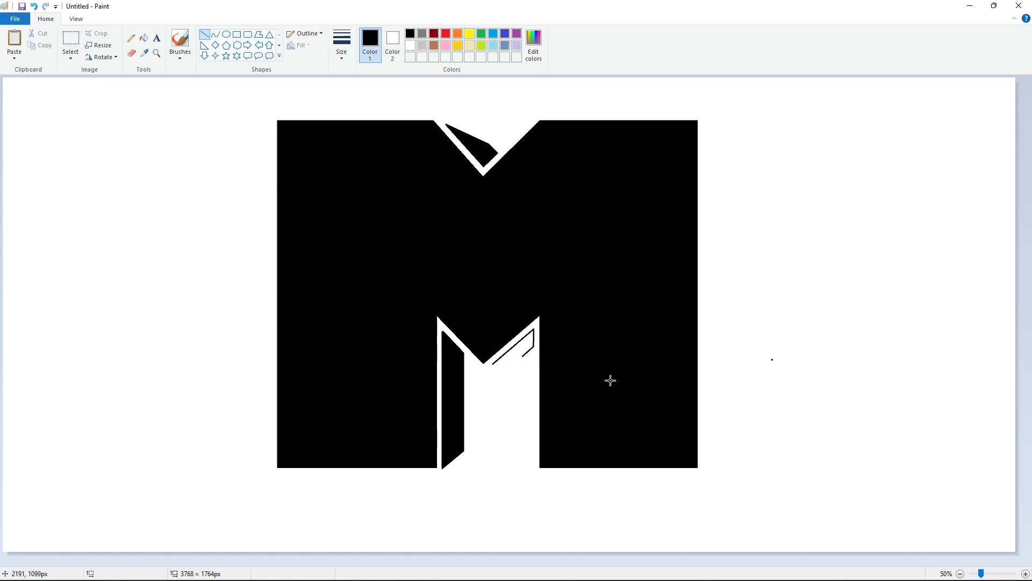
pyautogui.scroll(1, 611, 380)
pyautogui.hscroll(-5, 657, 488)
pyautogui.moveTo(687, 274); pyautogui.dragTo(626, 289)
pyautogui.click(143, 38)
pyautogui.click(689, 240)
pyautogui.click(960, 574)
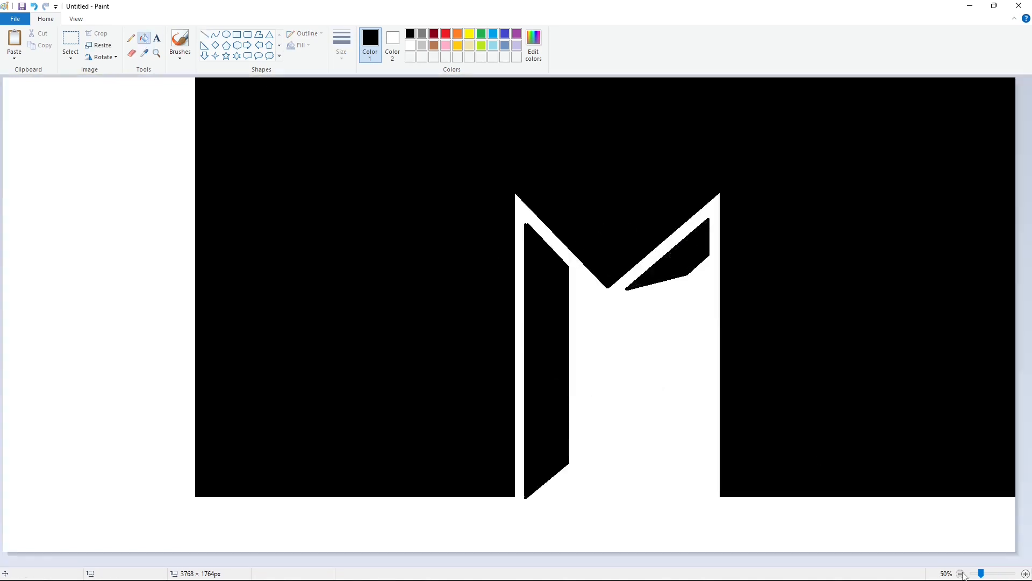
# - Draw a narrow tall indigo rectangle along the outside of the M's right leg and fill it indigo
pyautogui.click(236, 34)
pyautogui.click(505, 34)
pyautogui.moveTo(705, 114)
pyautogui.mouseDown()
pyautogui.moveTo(735, 248)
pyautogui.moveTo(730, 491)
pyautogui.mouseUp()
pyautogui.click(131, 53)
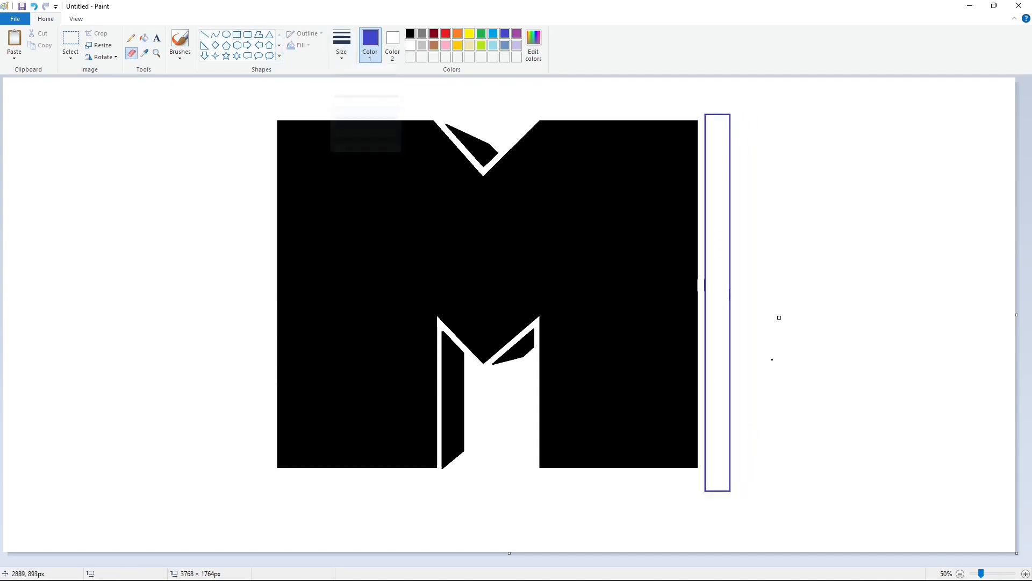
pyautogui.click(144, 38)
pyautogui.click(717, 161)
# - Cut both ends of the indigo side strip with slanted white lines and fill the cut-off ends white
pyautogui.click(392, 40)
pyautogui.click(204, 34)
pyautogui.moveTo(703, 119); pyautogui.dragTo(743, 138)
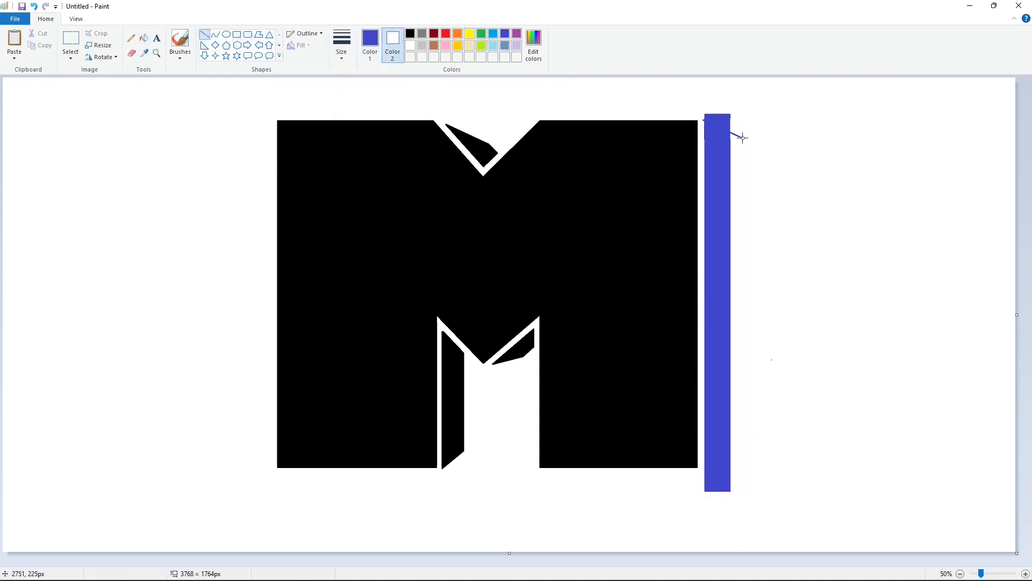
pyautogui.click(410, 45)
pyautogui.moveTo(704, 467); pyautogui.dragTo(748, 444)
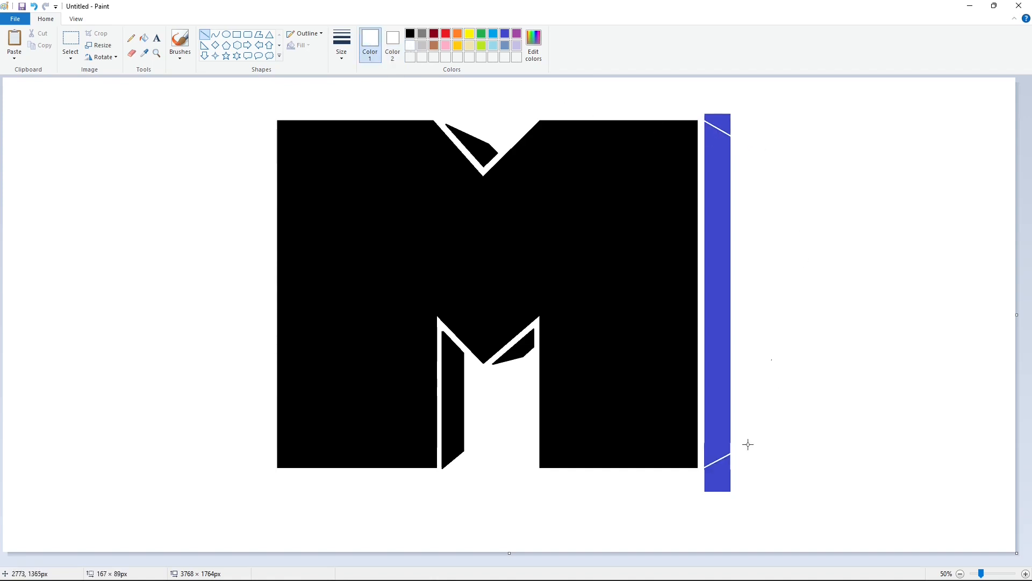
pyautogui.click(143, 38)
pyautogui.click(723, 119)
pyautogui.click(717, 481)
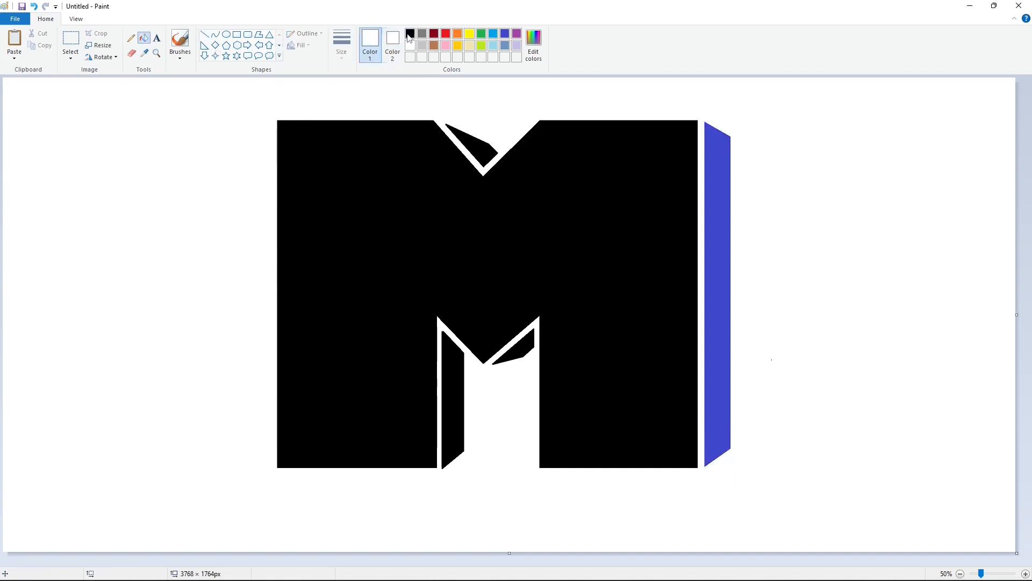
# - Fill the side strip beside the right leg black and the face of the M indigo
pyautogui.click(410, 34)
pyautogui.click(717, 269)
pyautogui.click(505, 34)
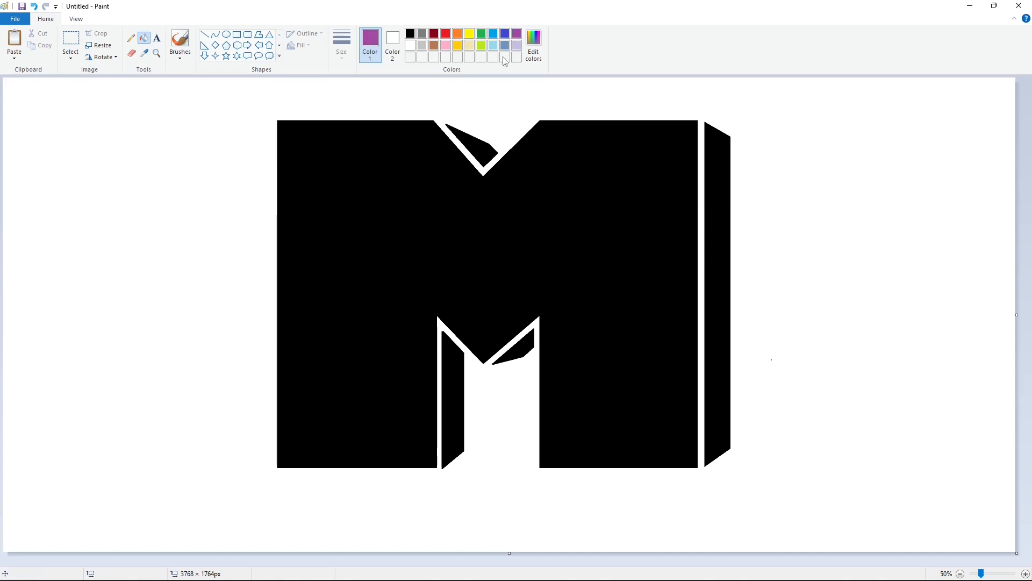
pyautogui.click(376, 242)
# - Draw a closed, slanted T outline across the M's right half with a thicker black Pencil, redoing unwanted strokes
pyautogui.click(131, 37)
pyautogui.click(342, 45)
pyautogui.click(357, 139)
pyautogui.click(411, 34)
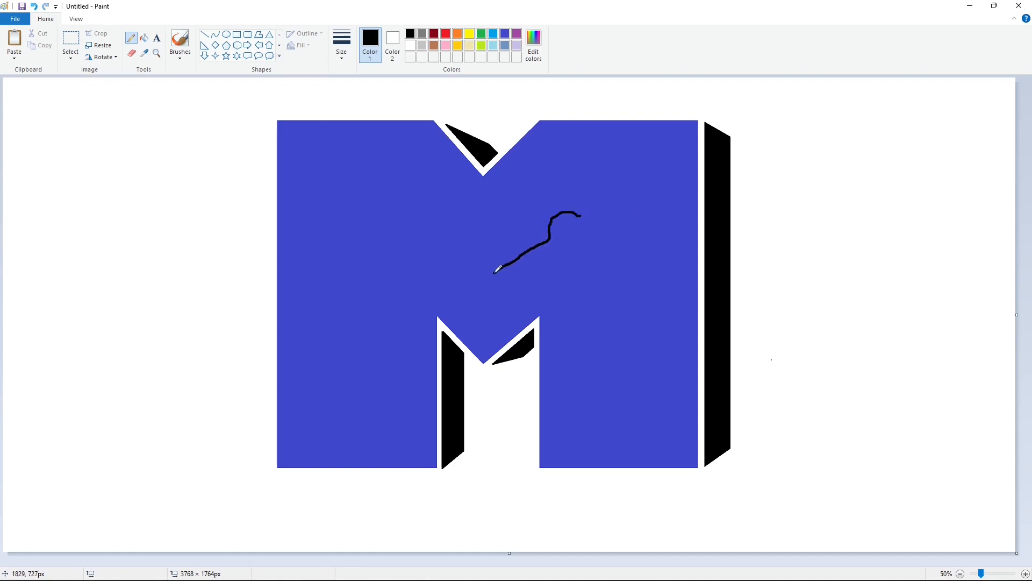
pyautogui.hotkey('ctrl', 'z')
pyautogui.moveTo(495, 272); pyautogui.dragTo(485, 275)
pyautogui.moveTo(561, 308); pyautogui.dragTo(559, 353)
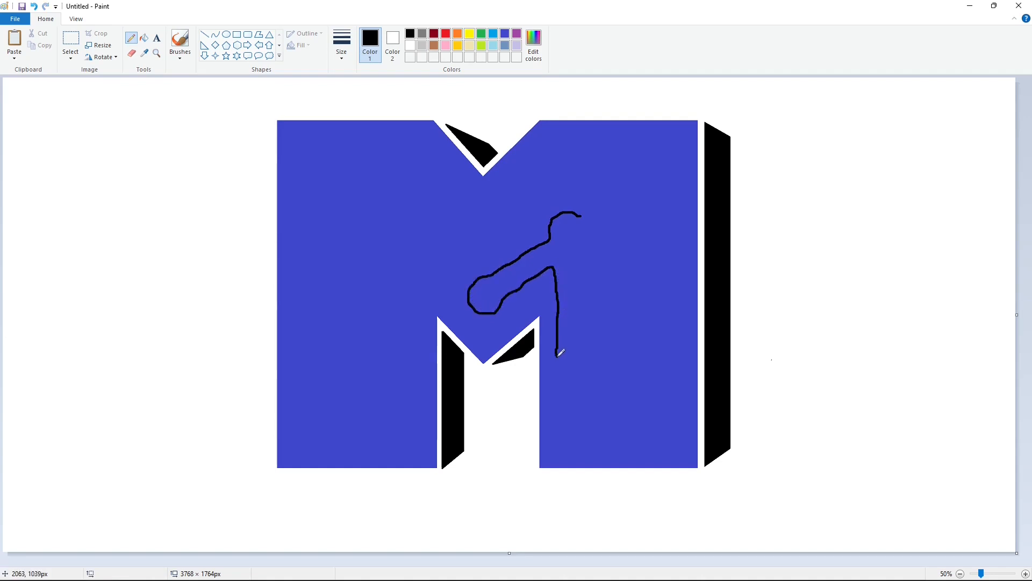
pyautogui.hotkey('ctrl', 'z')
pyautogui.moveTo(558, 401); pyautogui.dragTo(560, 404)
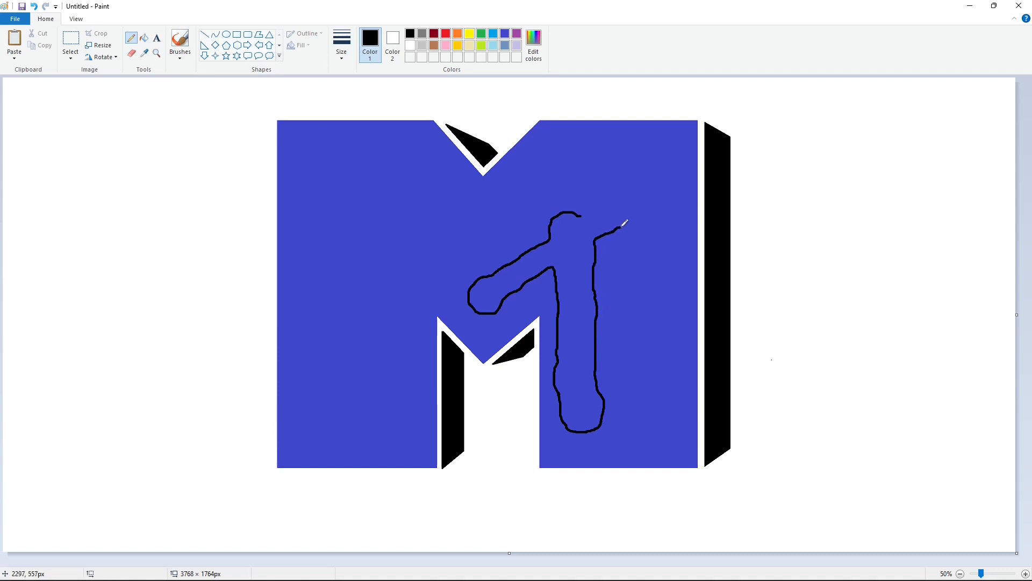
pyautogui.moveTo(645, 216); pyautogui.dragTo(641, 189)
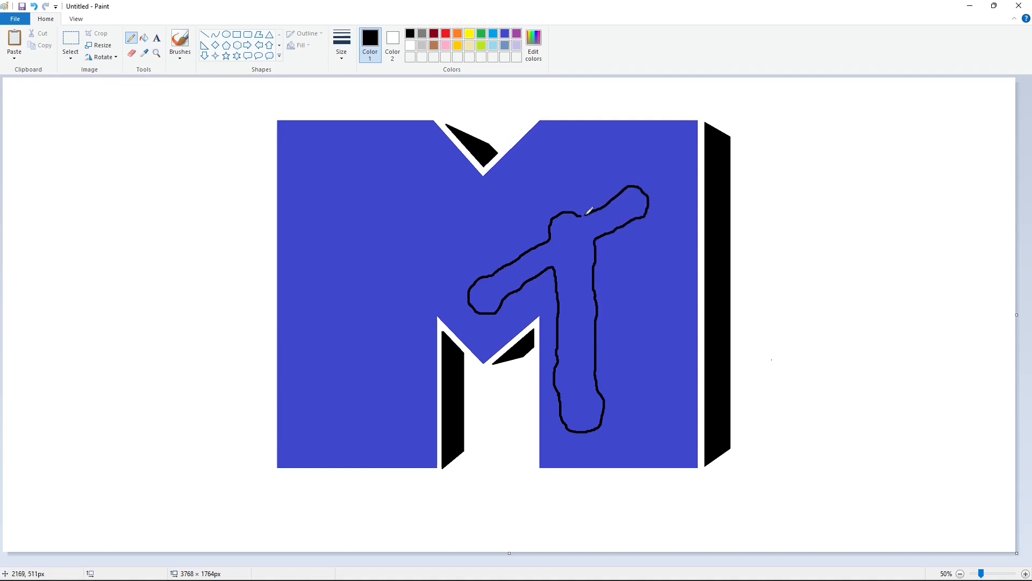
pyautogui.moveTo(588, 212); pyautogui.dragTo(579, 215)
# - Draw the lower part of a V outline beside the T in black Pencil and fill the M's outer side strip indigo
pyautogui.moveTo(656, 311); pyautogui.dragTo(647, 290)
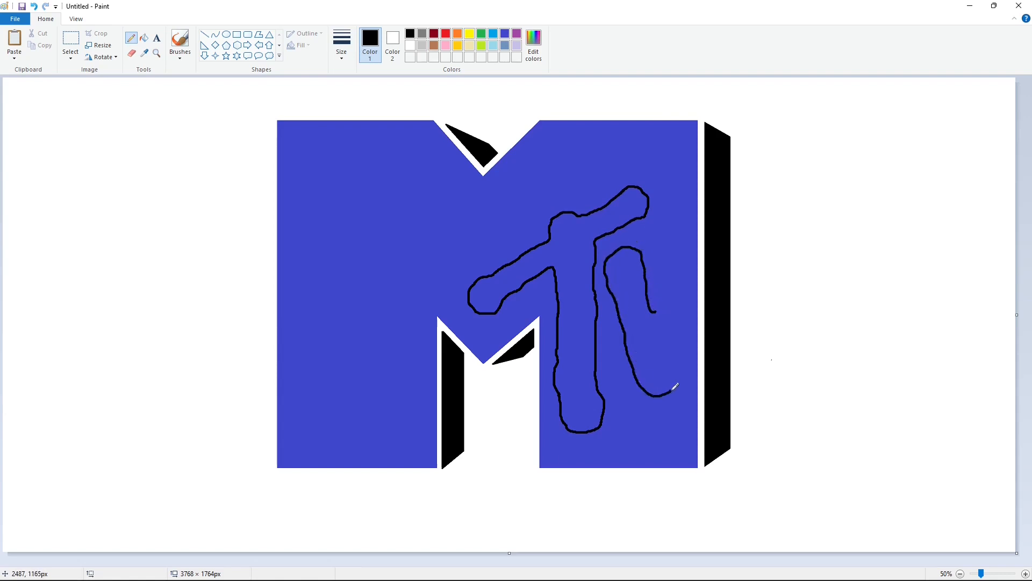
pyautogui.moveTo(689, 333); pyautogui.dragTo(698, 320)
pyautogui.click(143, 38)
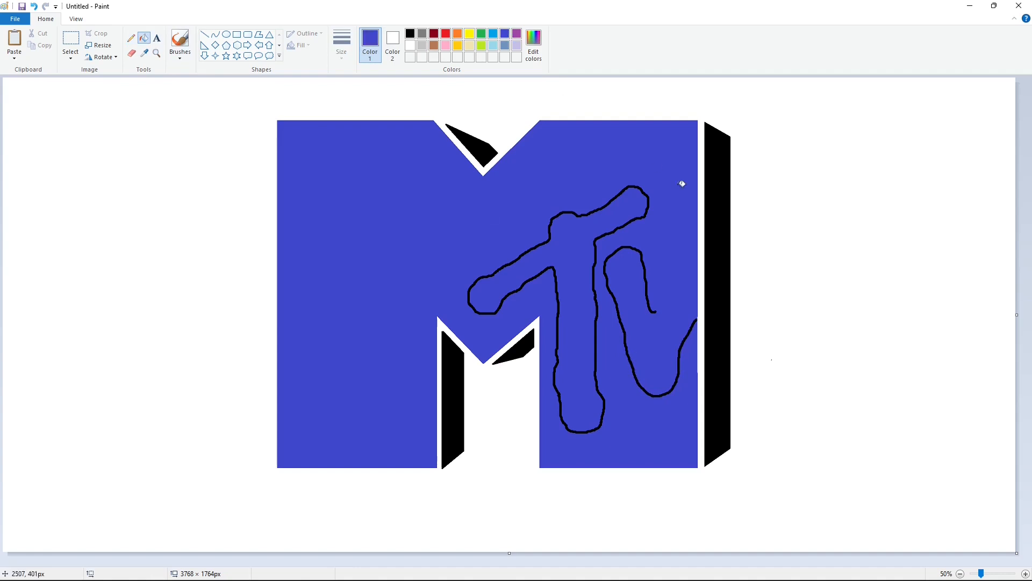
pyautogui.click(717, 242)
# - Complete the V outline with a long slanted arm crossing the side strip and extending past the M, undoing unwanted strokes
pyautogui.click(131, 38)
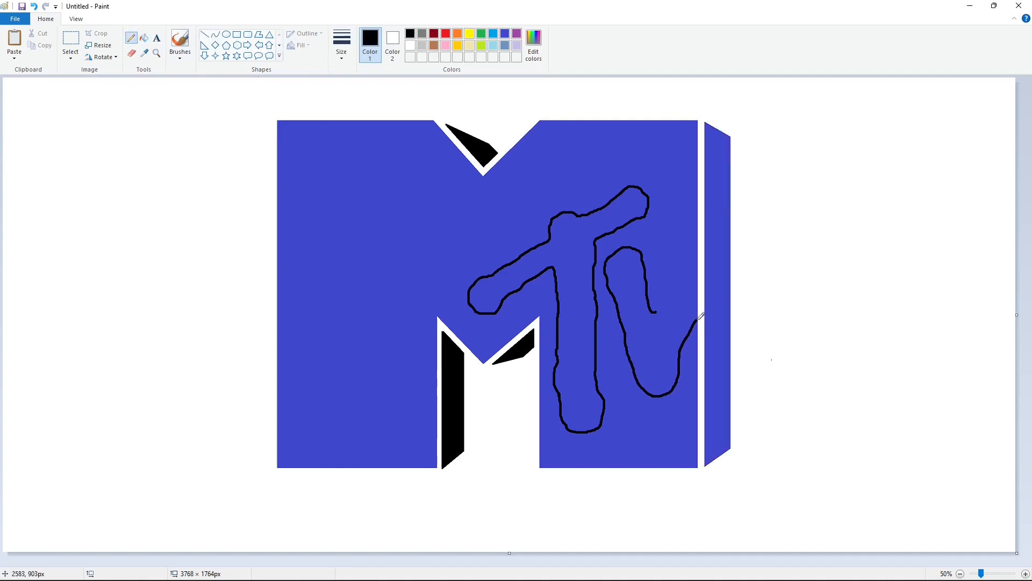
pyautogui.moveTo(698, 320); pyautogui.dragTo(745, 241)
pyautogui.hotkey('ctrl', 'z')
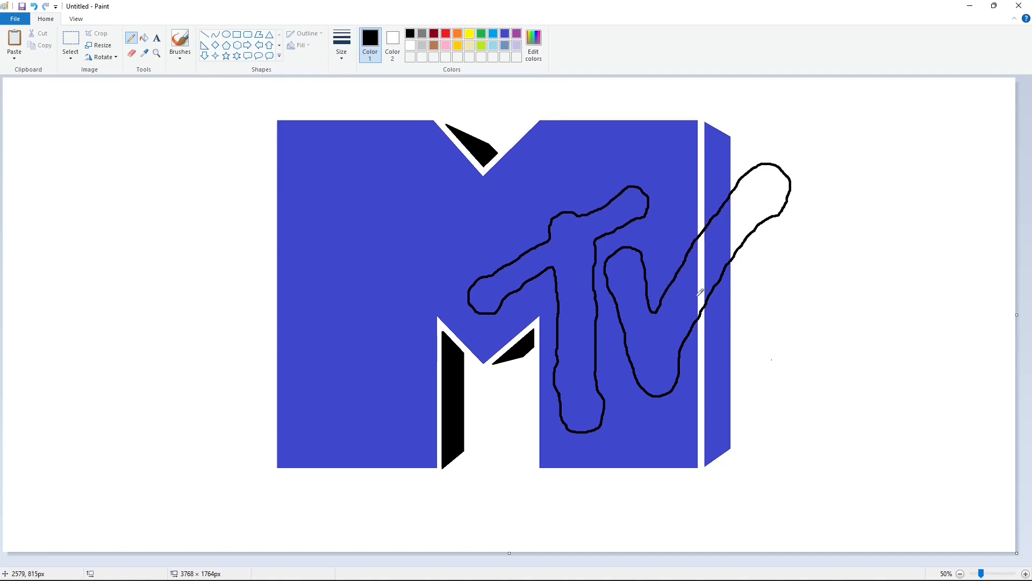
# - Fill the inside of the T and every section of the V white
pyautogui.click(143, 37)
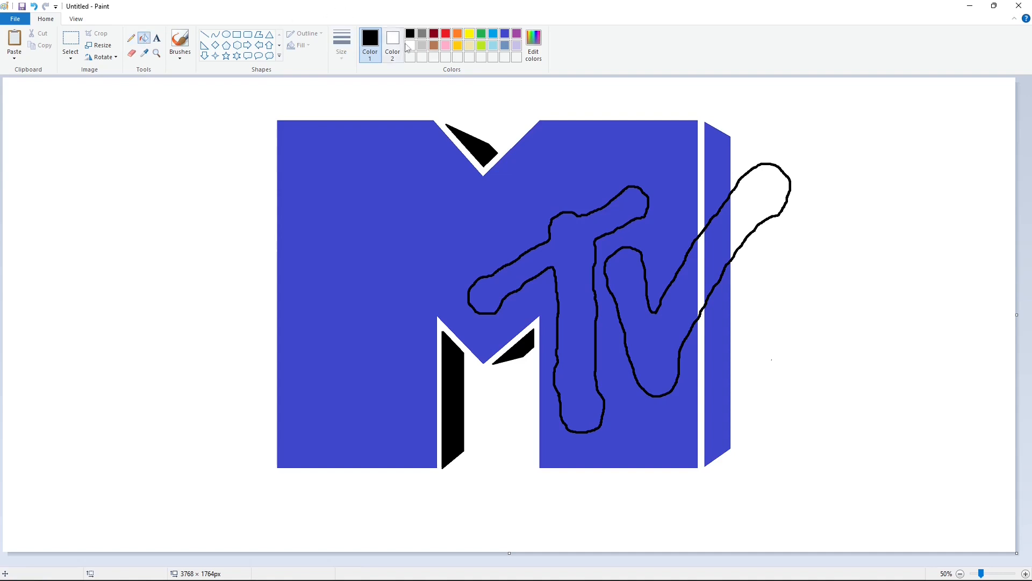
pyautogui.click(410, 46)
pyautogui.click(575, 244)
pyautogui.click(655, 335)
pyautogui.click(721, 252)
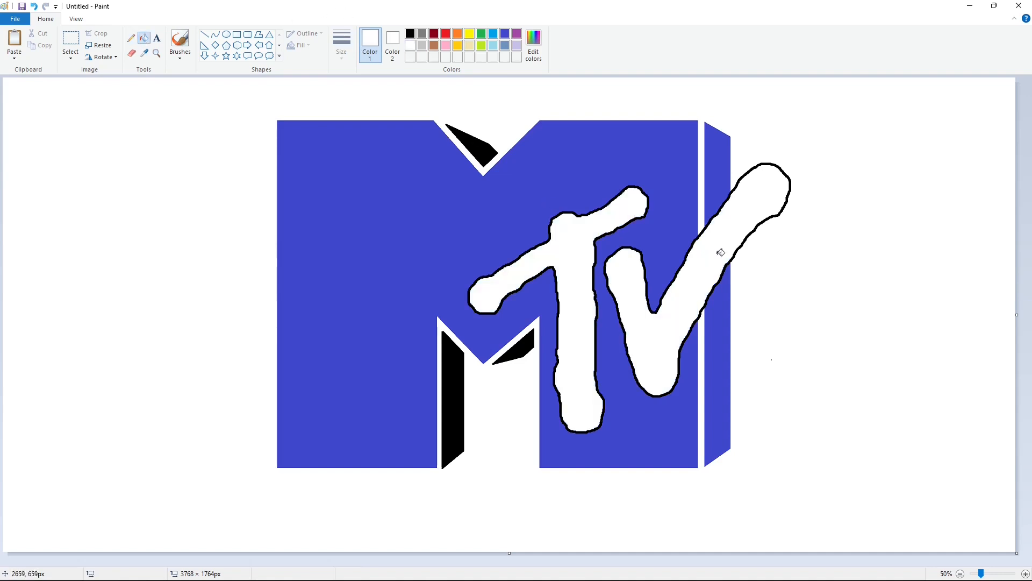
# - Fill both visible parts of the outer side strip and the face of the M black
pyautogui.click(410, 35)
pyautogui.click(717, 206)
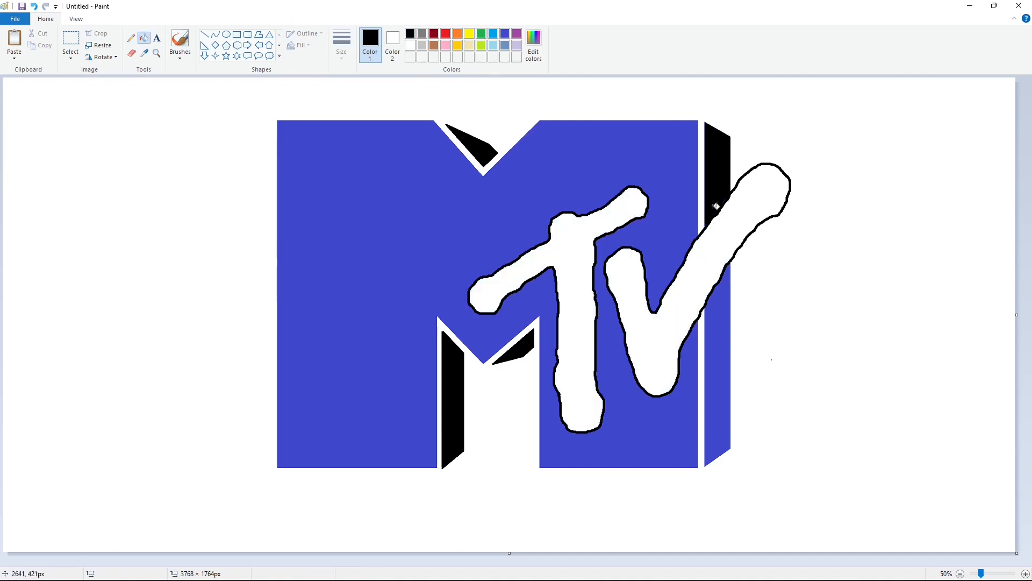
pyautogui.click(718, 346)
pyautogui.click(666, 258)
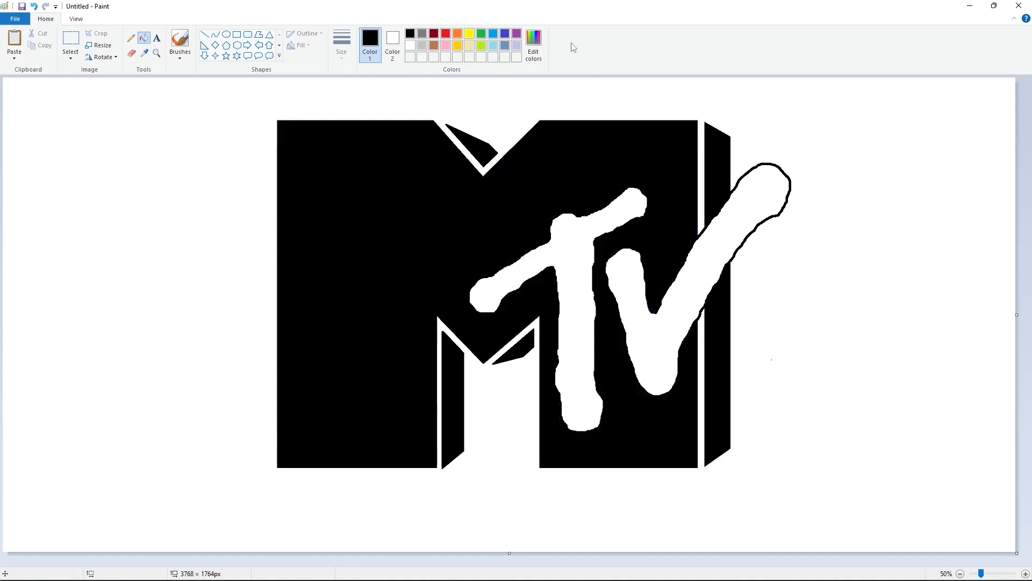
# - Add the text "MUSIC TELEVESION" at font size 200 in a wide text box across the bottom of the M
pyautogui.click(156, 41)
pyautogui.click(276, 235)
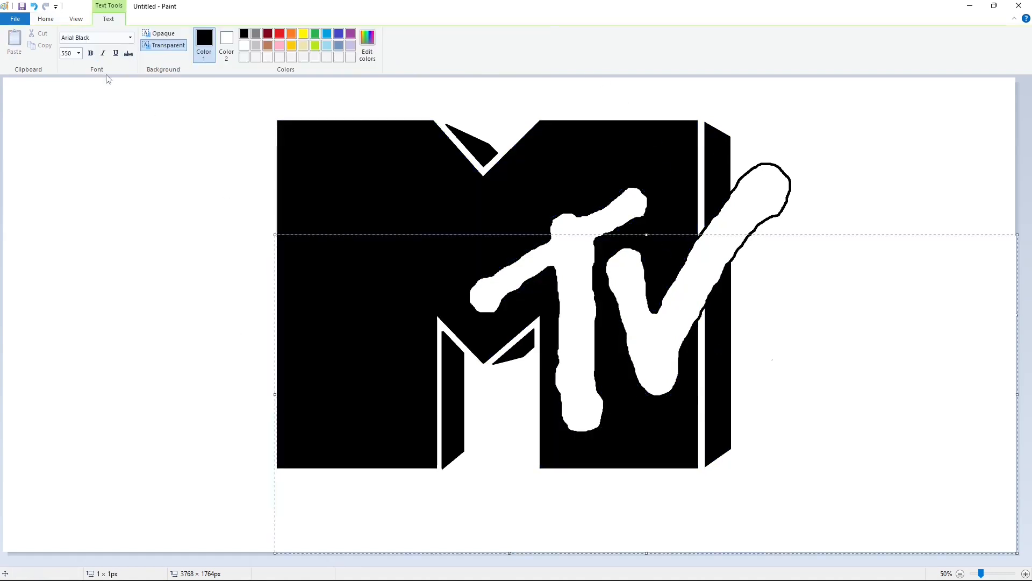
pyautogui.click(79, 53)
pyautogui.write('200')
pyautogui.press('Return')
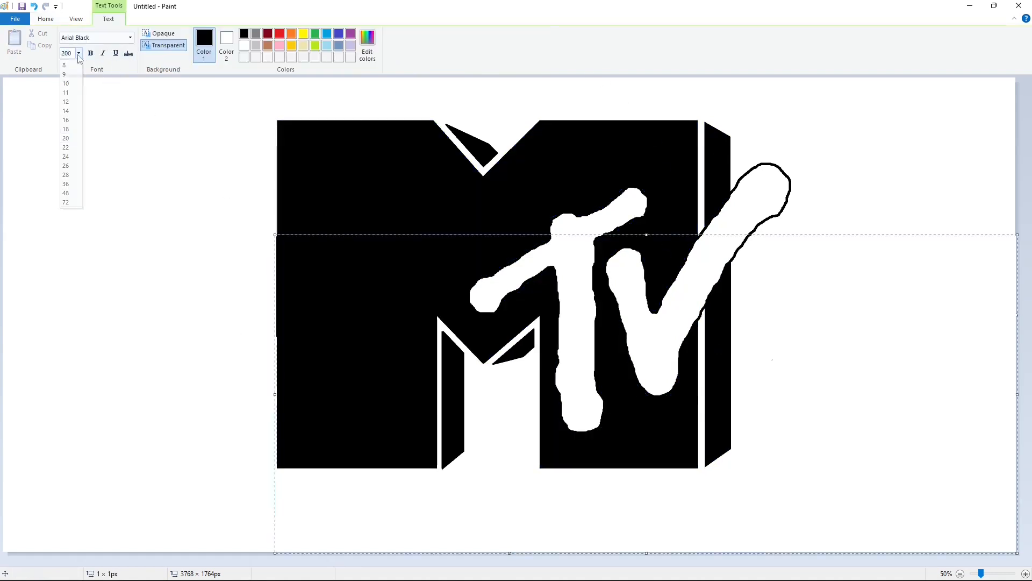
pyautogui.moveTo(275, 236); pyautogui.dragTo(196, 429)
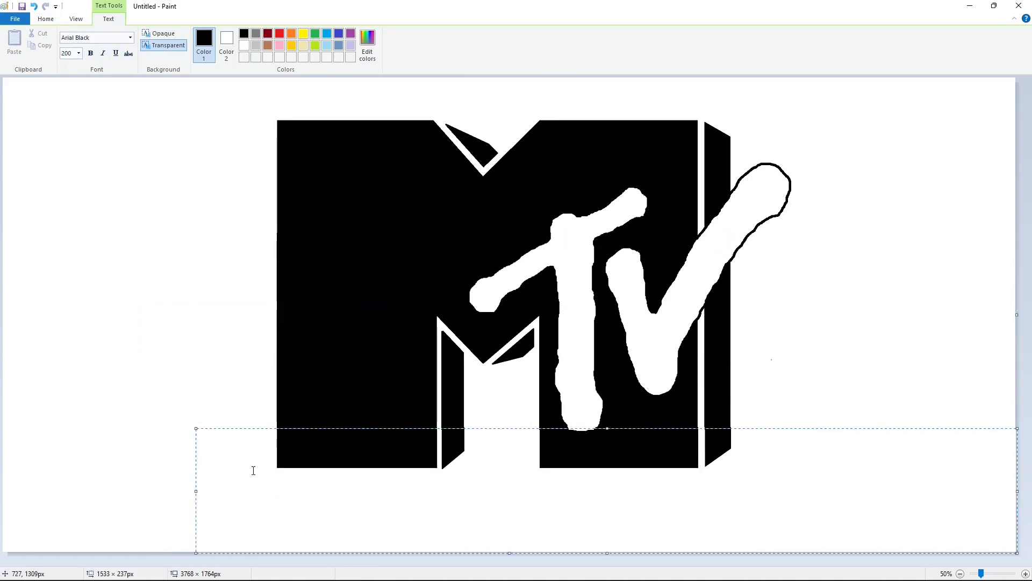
pyautogui.write('MUSIC TELEVESION')
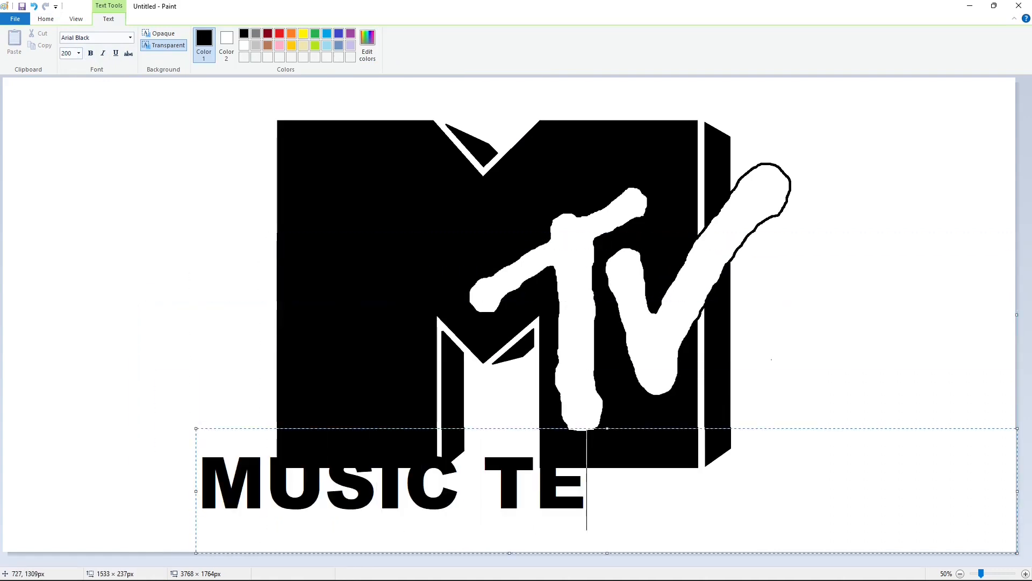
# - Try Anton and Futura on the whole caption, and set its font to Impact
pyautogui.hotkey('ctrl', 'a')
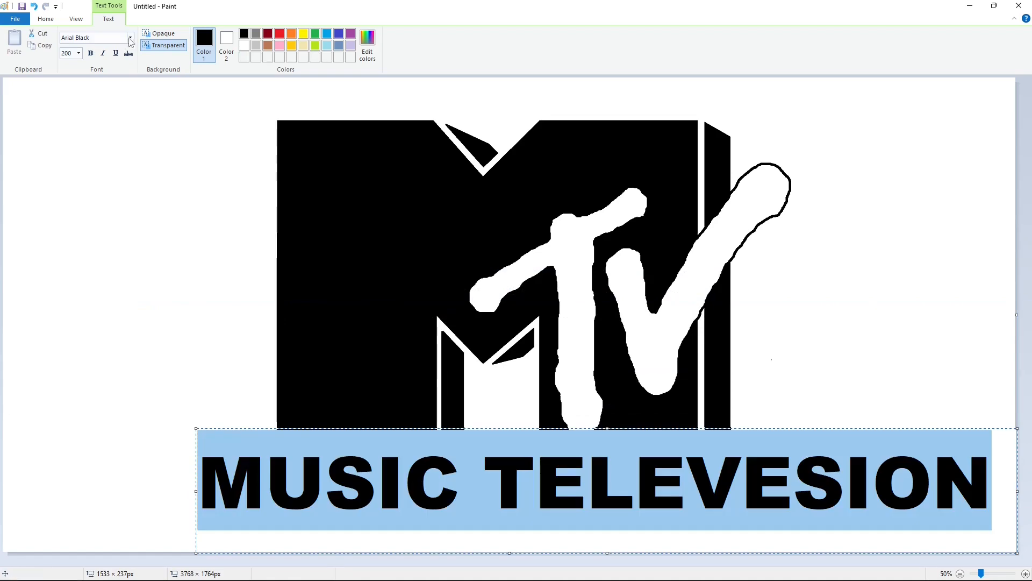
pyautogui.click(130, 38)
pyautogui.scroll(-2, 108, 215)
pyautogui.click(115, 277)
pyautogui.click(130, 38)
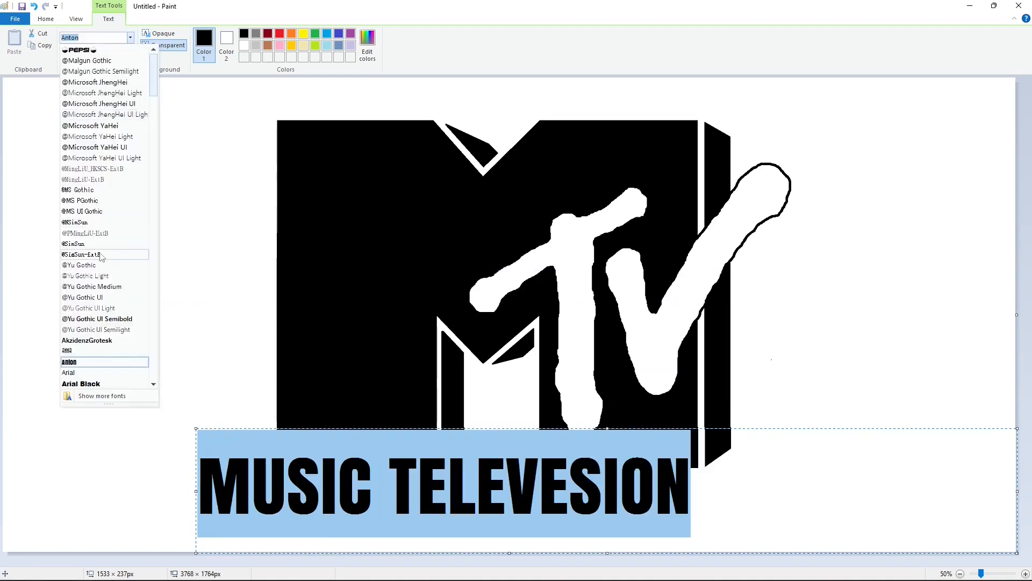
pyautogui.scroll(-10, 102, 256)
pyautogui.scroll(-2, 101, 256)
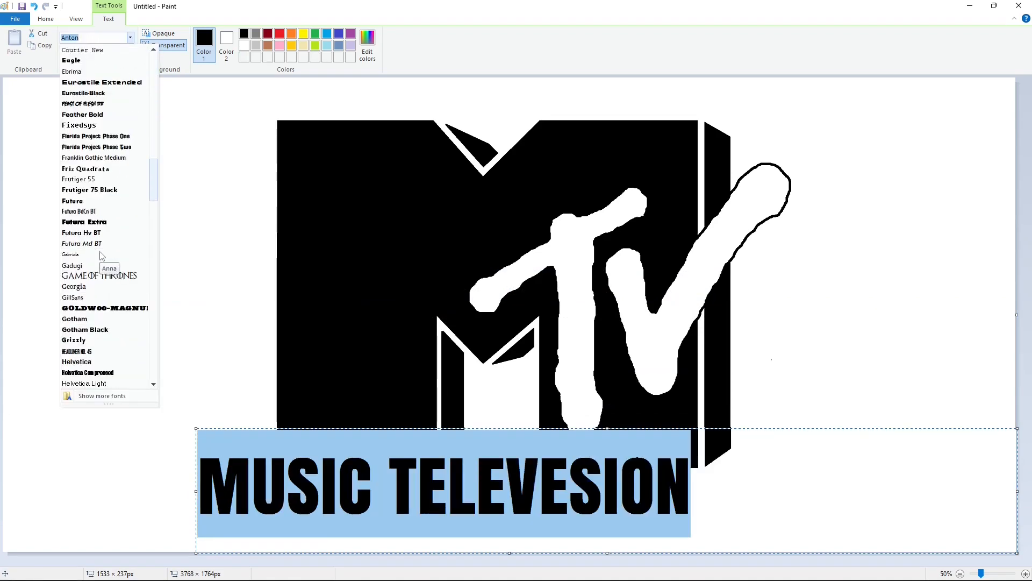
pyautogui.click(92, 298)
pyautogui.click(130, 38)
pyautogui.scroll(-4, 96, 295)
pyautogui.scroll(-3, 95, 295)
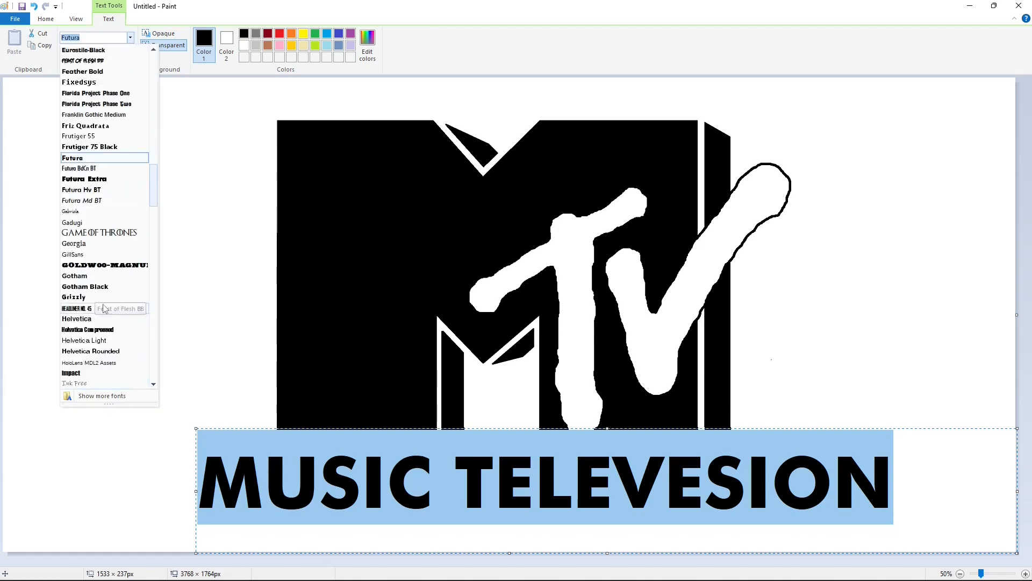
pyautogui.click(96, 298)
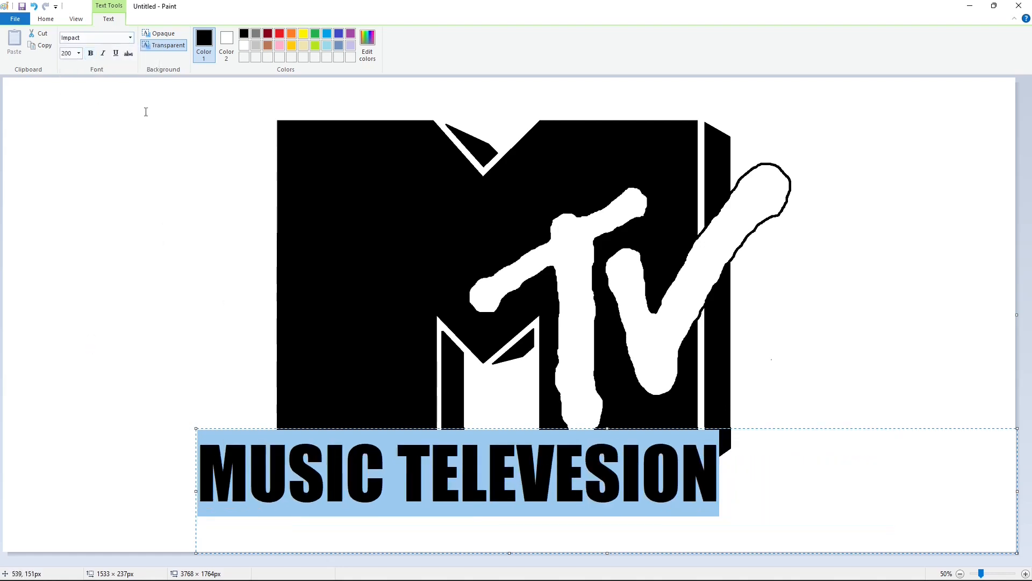
pyautogui.click(130, 38)
pyautogui.scroll(-9, 97, 368)
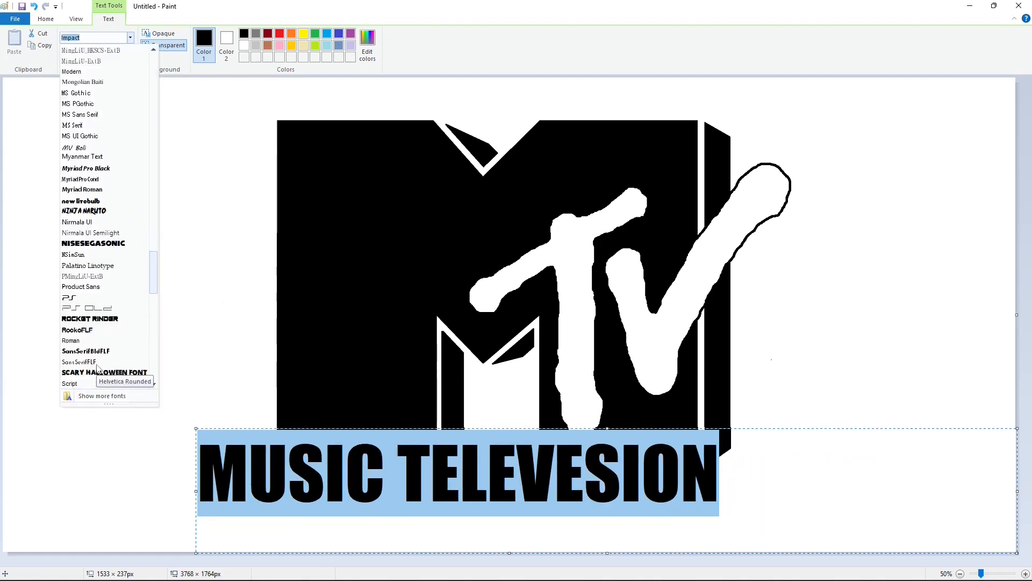
pyautogui.scroll(-20, 97, 367)
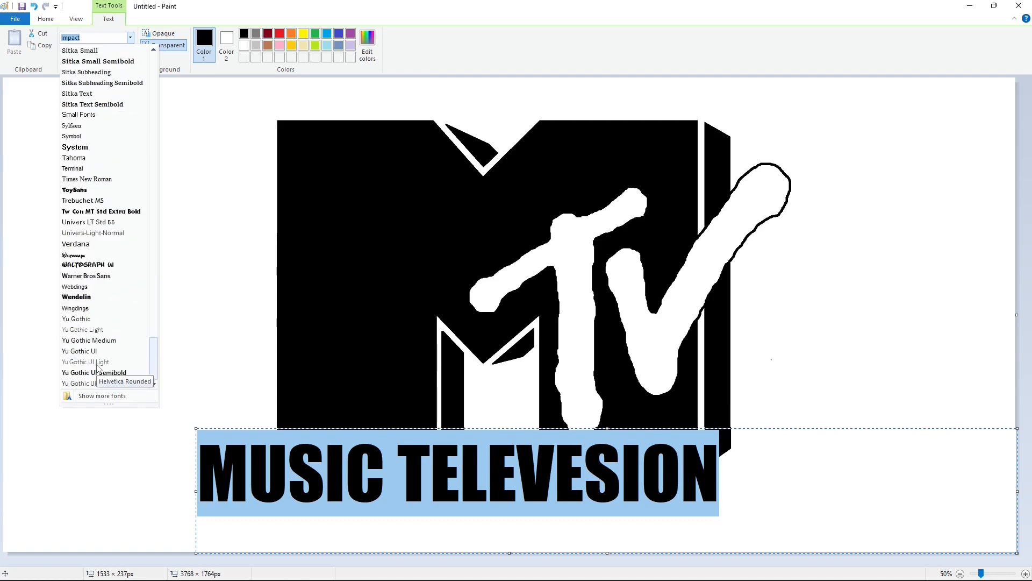
pyautogui.press('Escape')
# - Shift the caption to line up with the M's left edge and reduce its font size to 160
pyautogui.moveTo(196, 428); pyautogui.dragTo(271, 436)
pyautogui.click(79, 53)
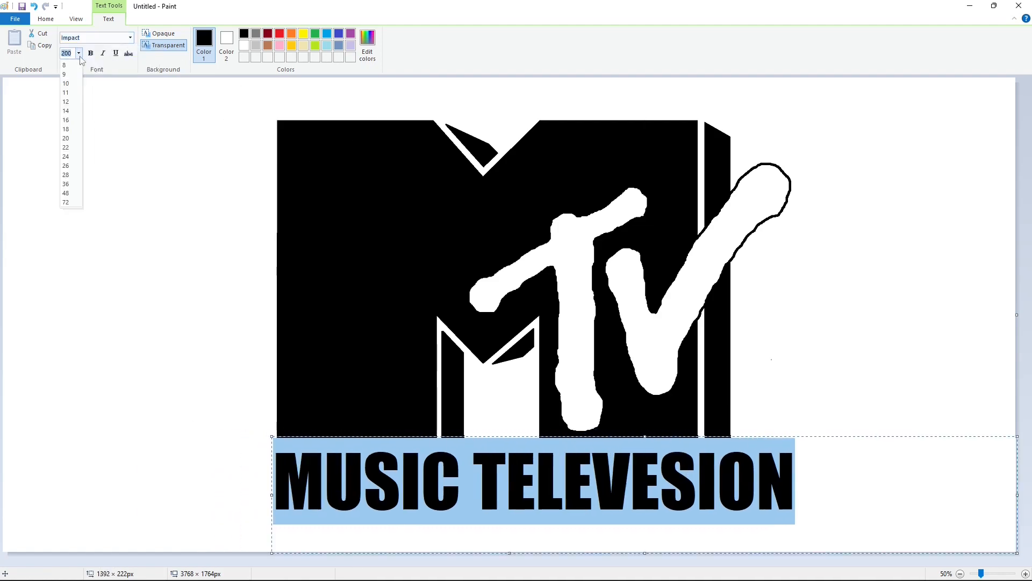
pyautogui.press('Return')
pyautogui.click(80, 53)
pyautogui.write('150')
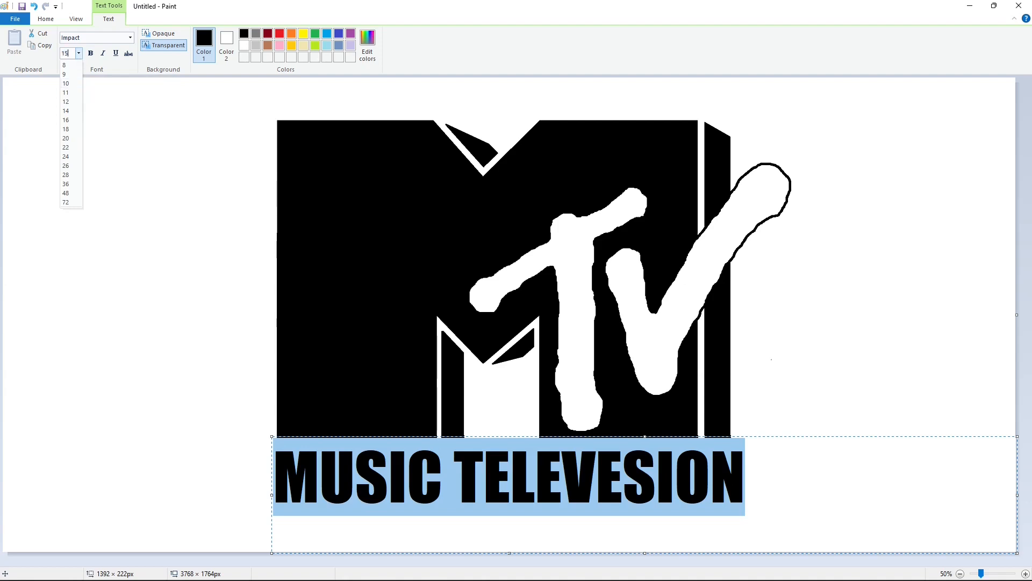
pyautogui.press('Return')
pyautogui.click(79, 53)
pyautogui.write('160')
pyautogui.press('Return')
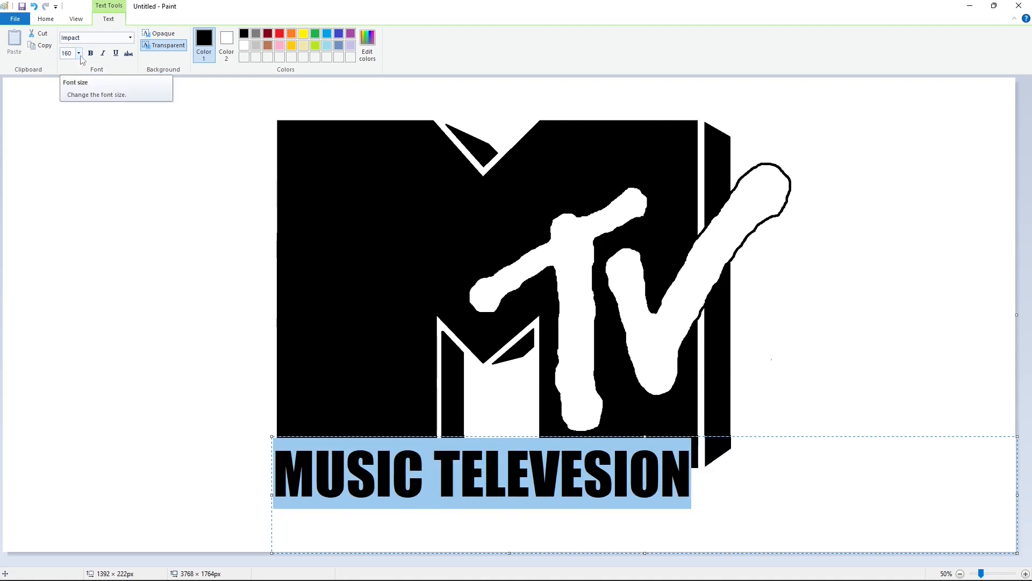
# - Set the caption's font size to 163 and move its text box down just below the M
pyautogui.click(79, 53)
pyautogui.write('163')
pyautogui.press('Return')
pyautogui.click(79, 53)
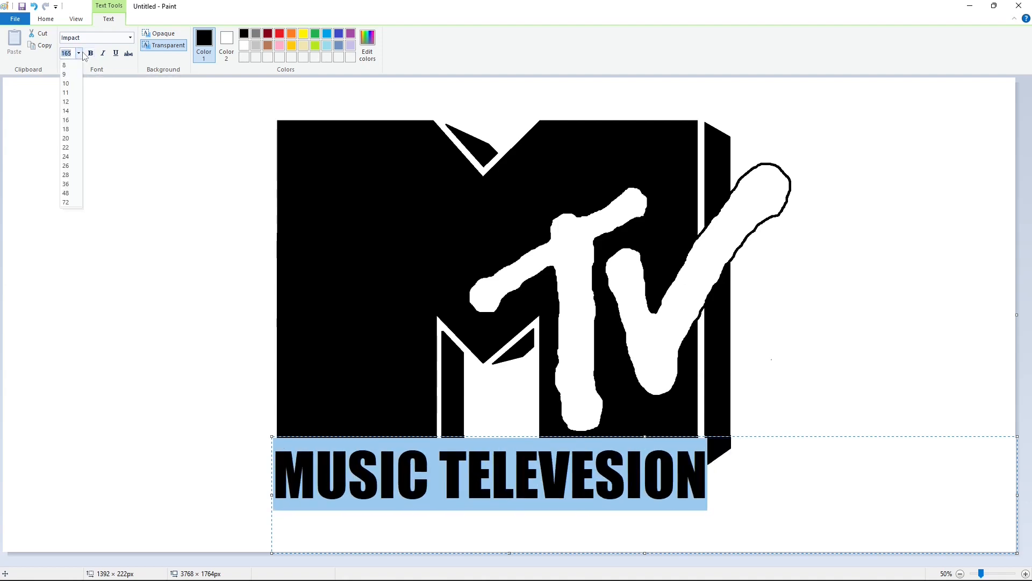
pyautogui.click(156, 292)
pyautogui.moveTo(538, 436); pyautogui.dragTo(538, 469)
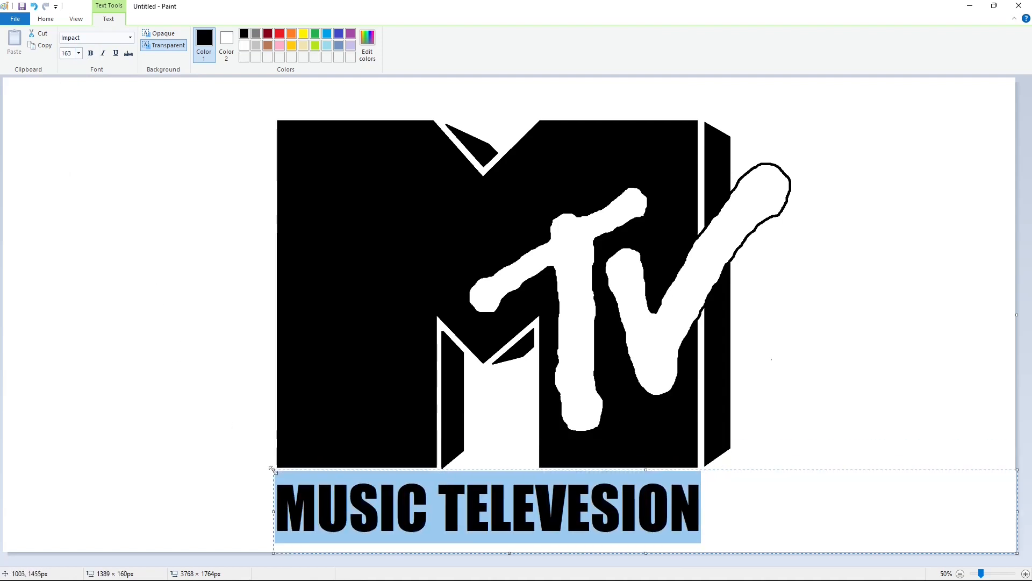
# - Commit the caption, cut it out with a rectangular selection, paste it back and place it at the M's base
pyautogui.click(46, 19)
pyautogui.click(74, 43)
pyautogui.moveTo(265, 477); pyautogui.dragTo(761, 554)
pyautogui.hotkey('ctrl', 'x')
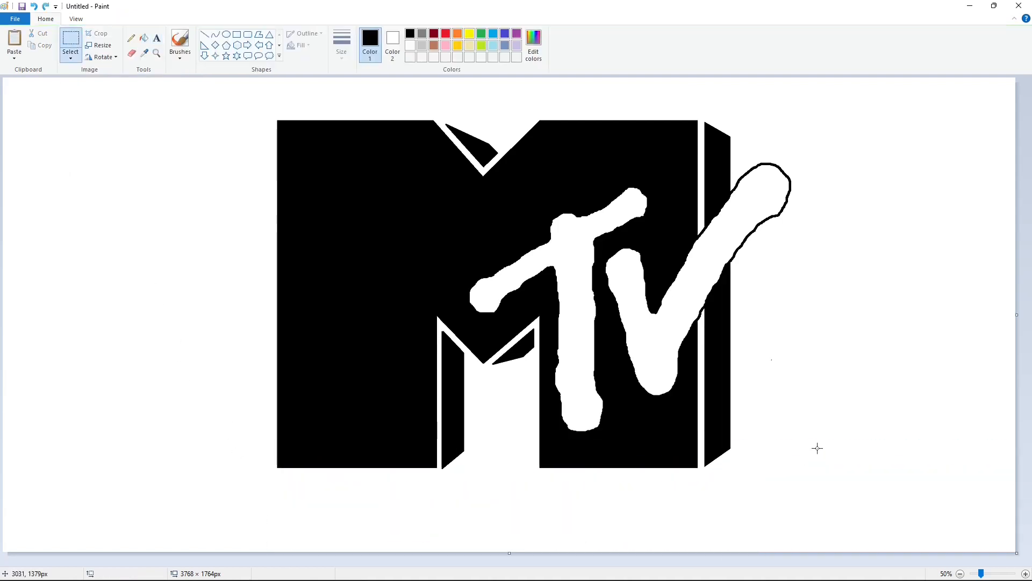
pyautogui.hotkey('ctrl', 'v')
pyautogui.moveTo(259, 127); pyautogui.dragTo(522, 513)
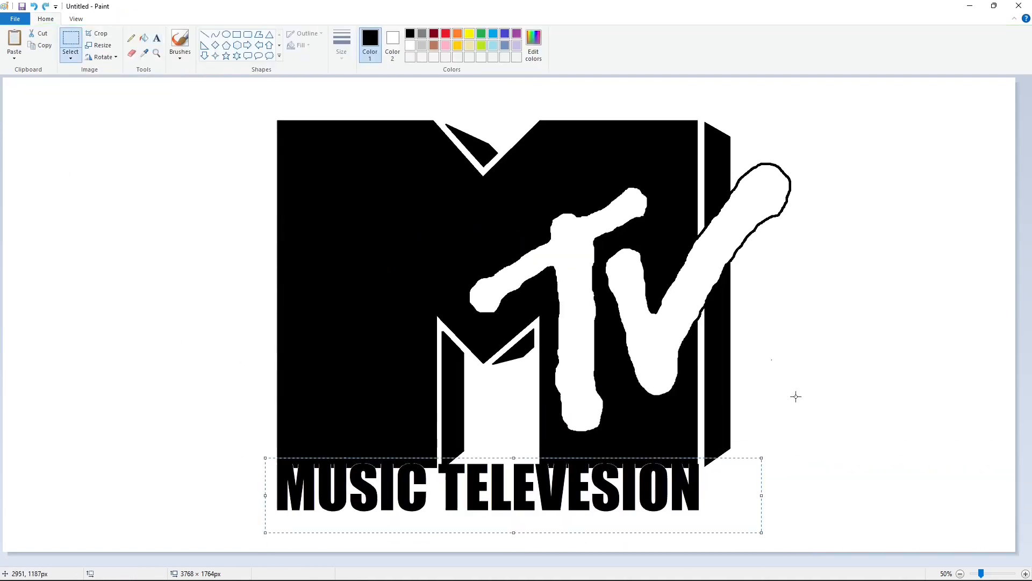
# - Nudge the pasted caption down to leave a narrow gap below the M and deselect it
pyautogui.press('Down')
pyautogui.press('Down')
pyautogui.press('Down')
pyautogui.press('Down')
pyautogui.press('Down')
pyautogui.press('Down')
pyautogui.press('Down')
pyautogui.press('Down')
pyautogui.press('Down')
pyautogui.press('Down')
pyautogui.click(411, 180)
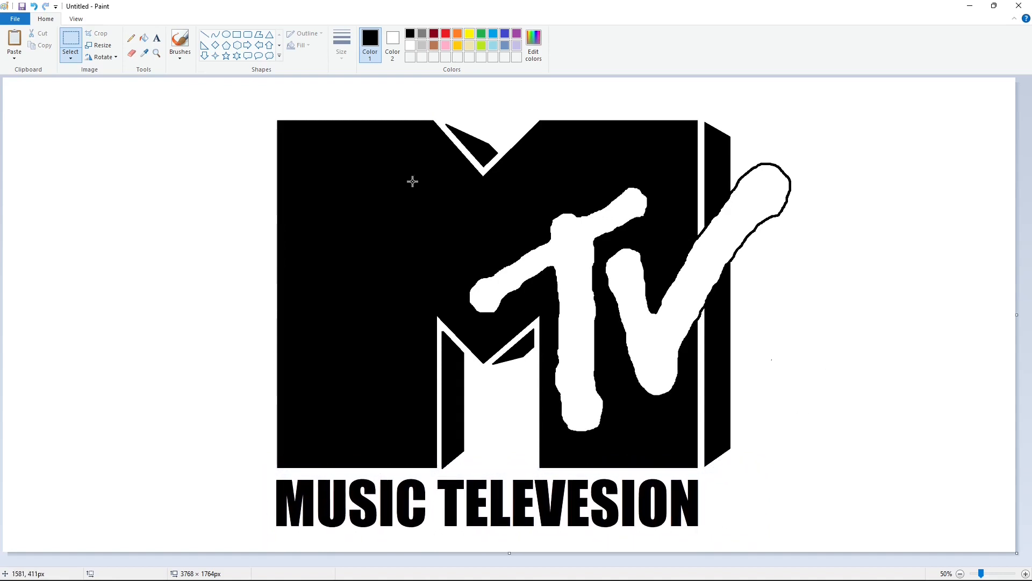
# - Draw a small black circle of about 45 × 47 px with a thick outline beside the top of the caption's last letter
pyautogui.click(226, 34)
pyautogui.click(344, 53)
pyautogui.click(365, 139)
pyautogui.moveTo(704, 482); pyautogui.dragTo(715, 493)
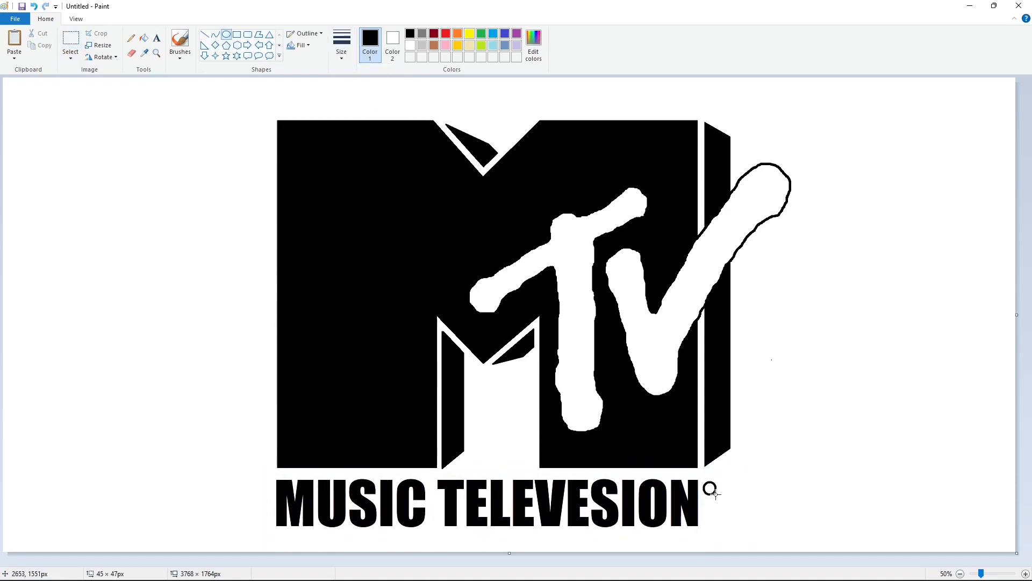
pyautogui.click(774, 493)
# - Add a bold letter R in Arial at font size 30 in a text box near the small circle
pyautogui.scroll(1, 770, 565)
pyautogui.click(157, 37)
pyautogui.moveTo(680, 323); pyautogui.dragTo(1023, 468)
pyautogui.click(79, 53)
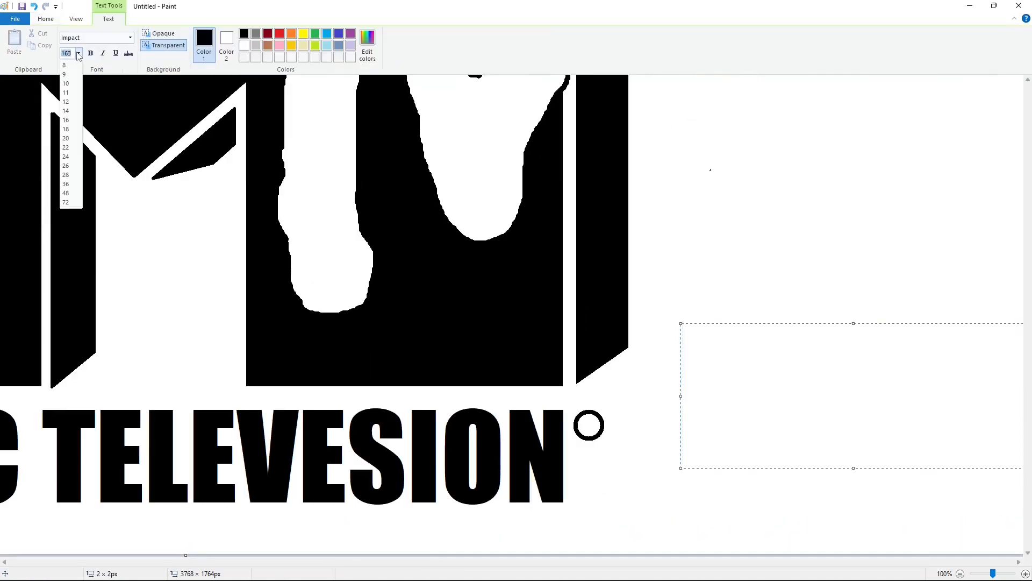
pyautogui.write('30')
pyautogui.press('Return')
pyautogui.click(130, 38)
pyautogui.scroll(10, 88, 214)
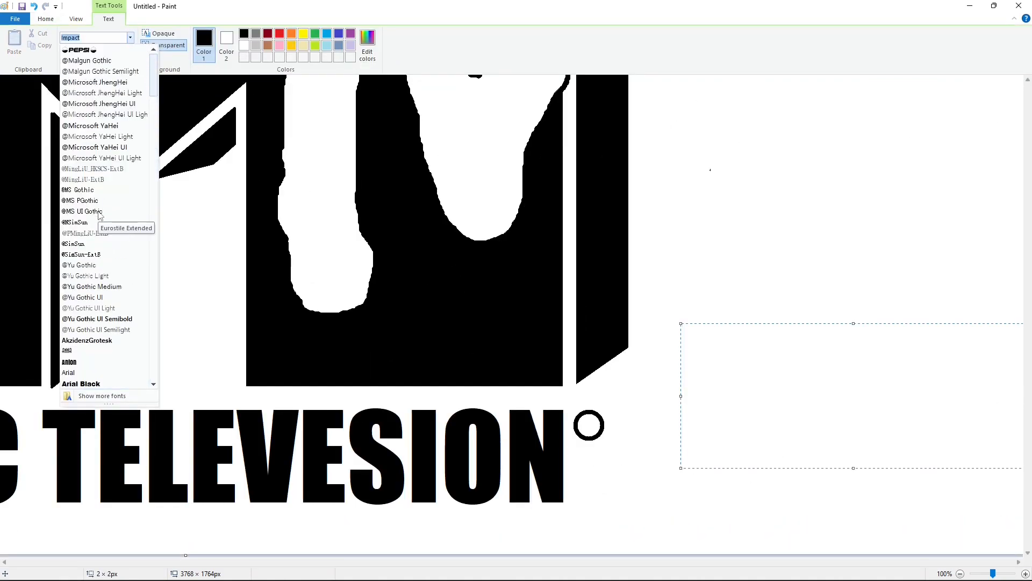
pyautogui.click(86, 213)
pyautogui.write('R')
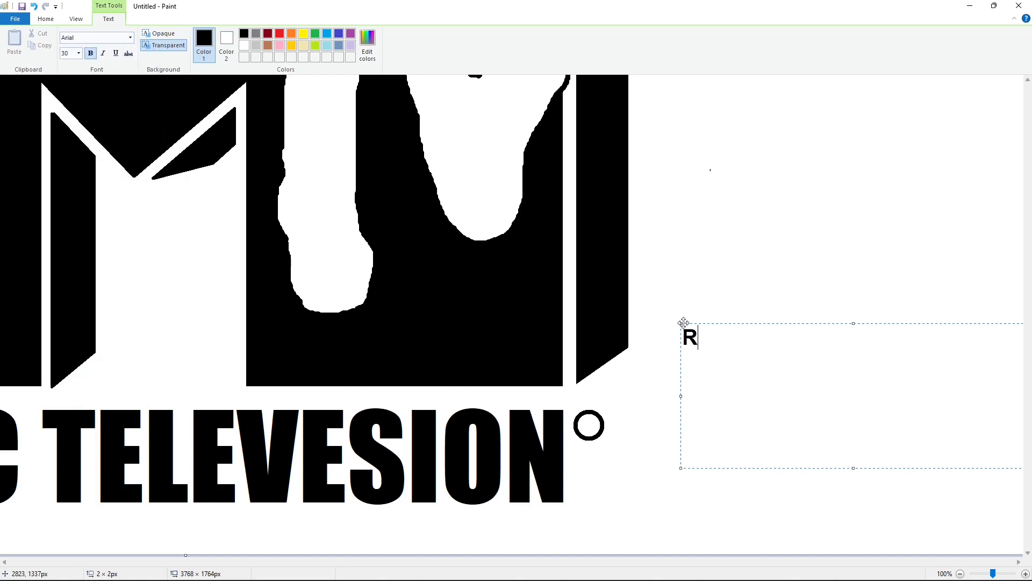
# - Move the R into the center of the small circle and commit it to form the registered trademark symbol
pyautogui.moveTo(682, 323); pyautogui.dragTo(577, 410)
pyautogui.click(670, 372)
pyautogui.scroll(-1, 766, 284)
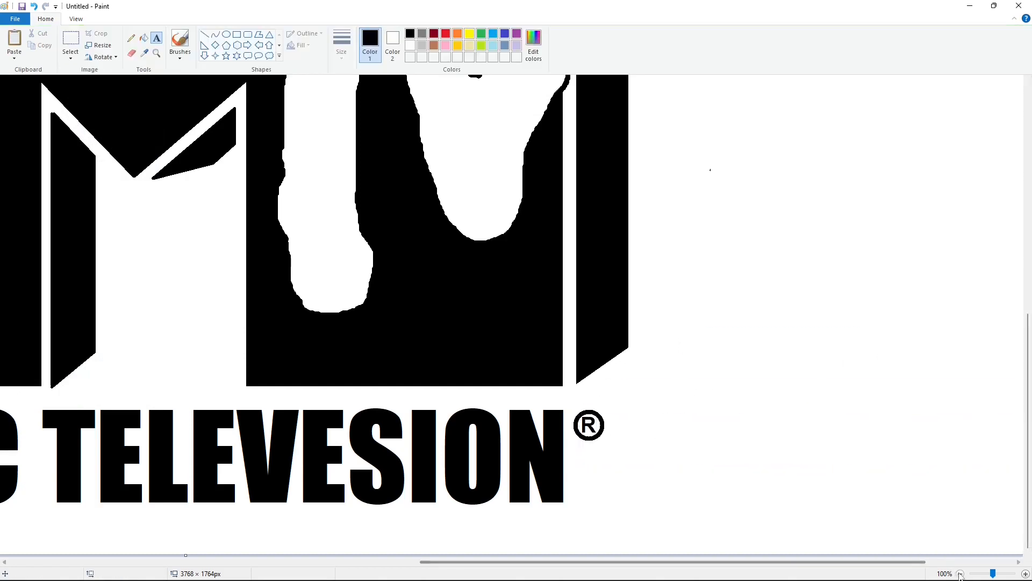